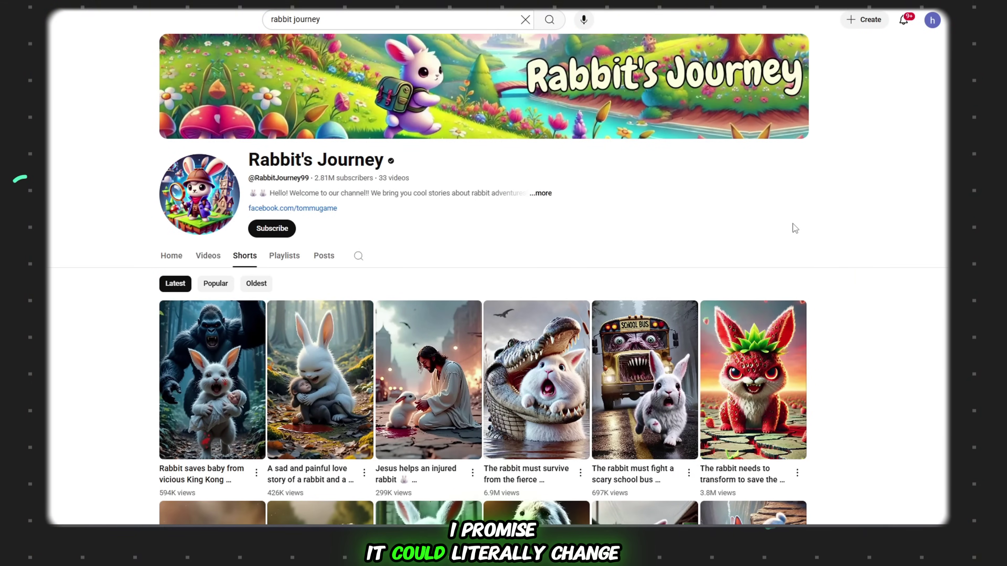
Scroll the Rabbit's Journey Shorts tab and play the second Short, the rabbit hugging a monkey
scroll(792, 224, "down", 5)
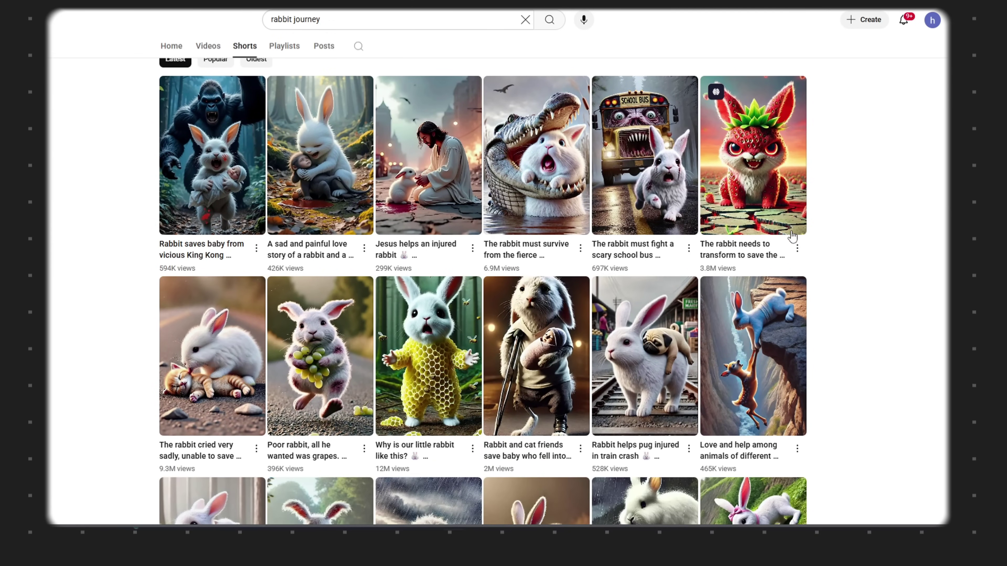
scroll(792, 237, "down", 5)
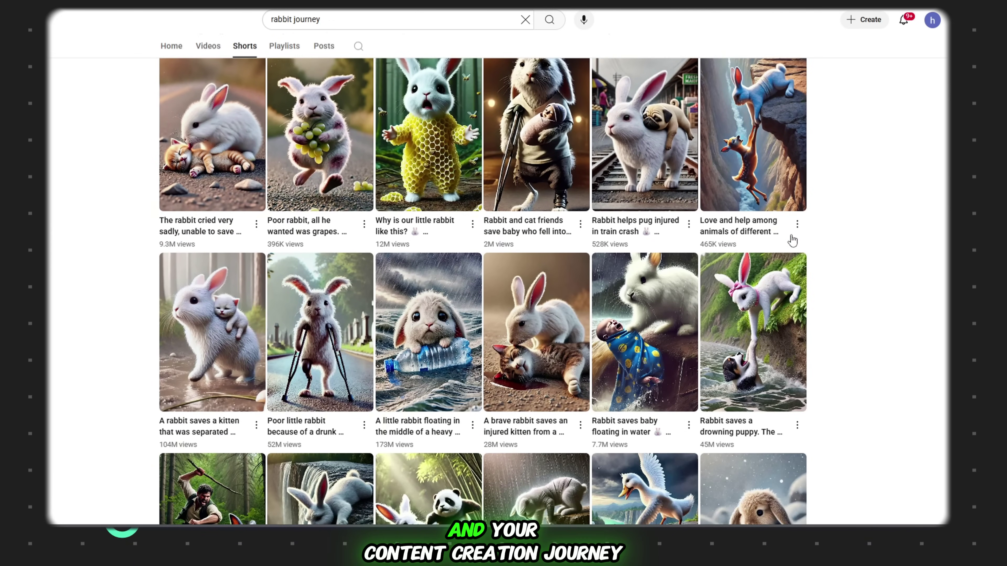
scroll(792, 240, "down", 5)
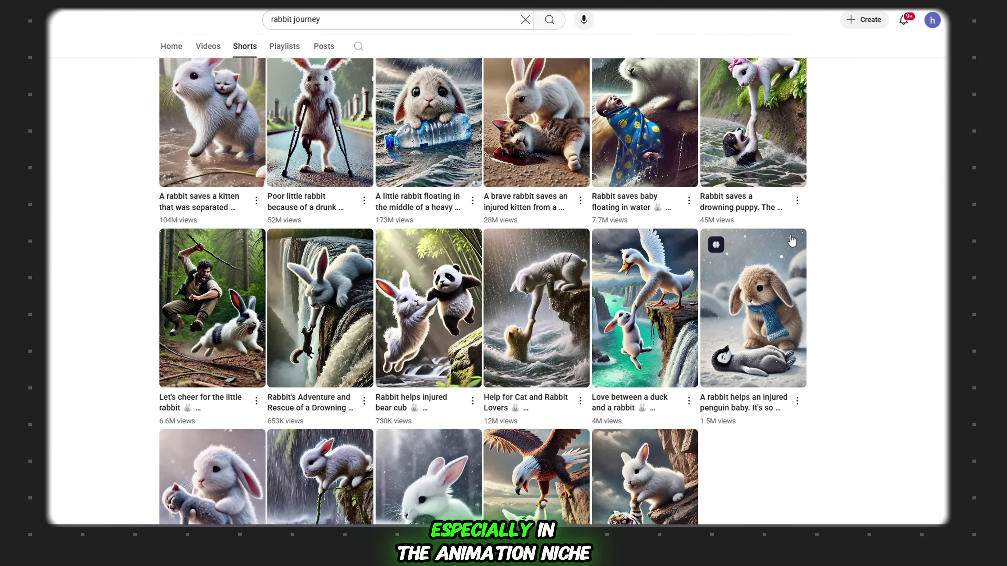
scroll(793, 240, "down", 3)
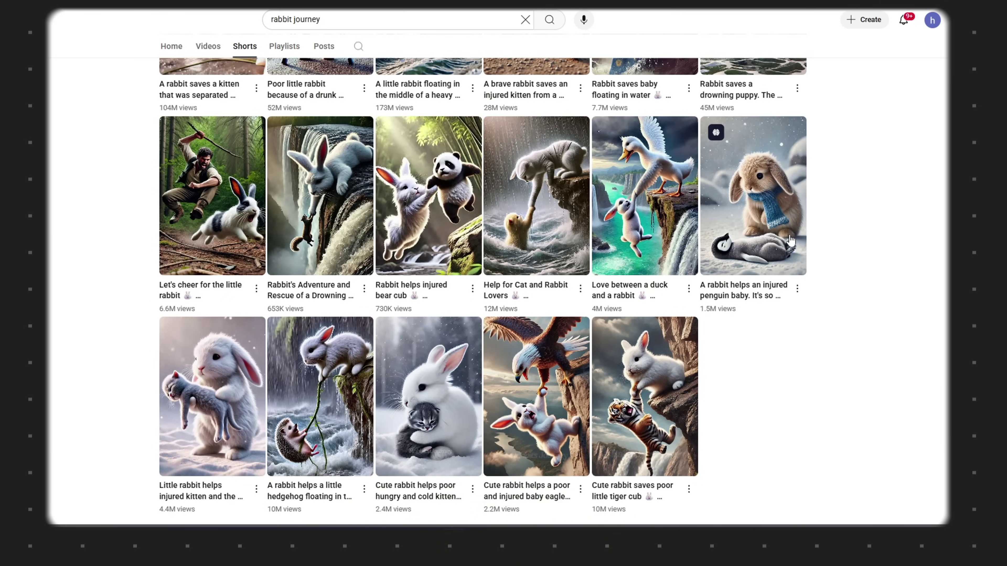
scroll(826, 240, "up", 10)
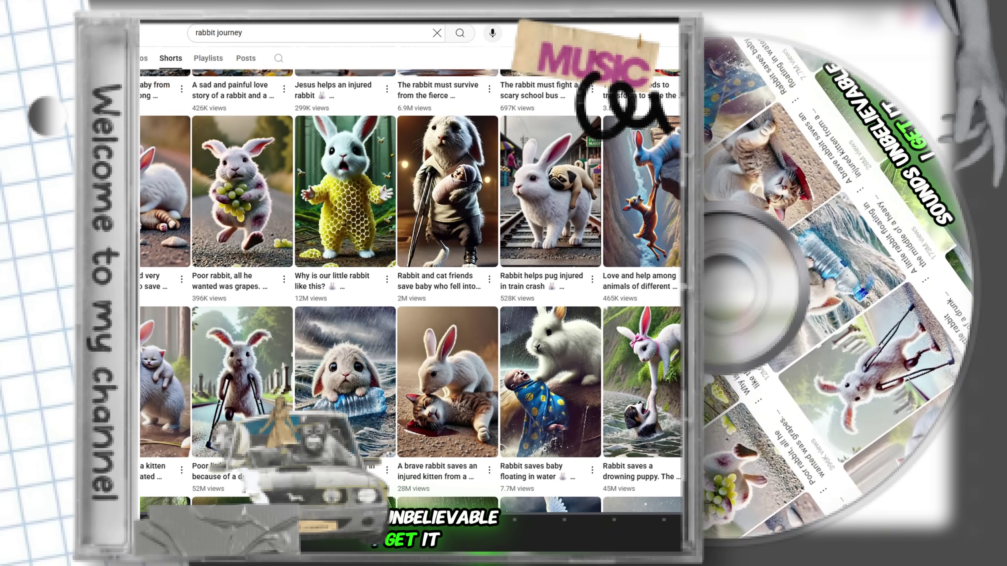
scroll(774, 202, "up", 3)
scroll(775, 202, "up", 2)
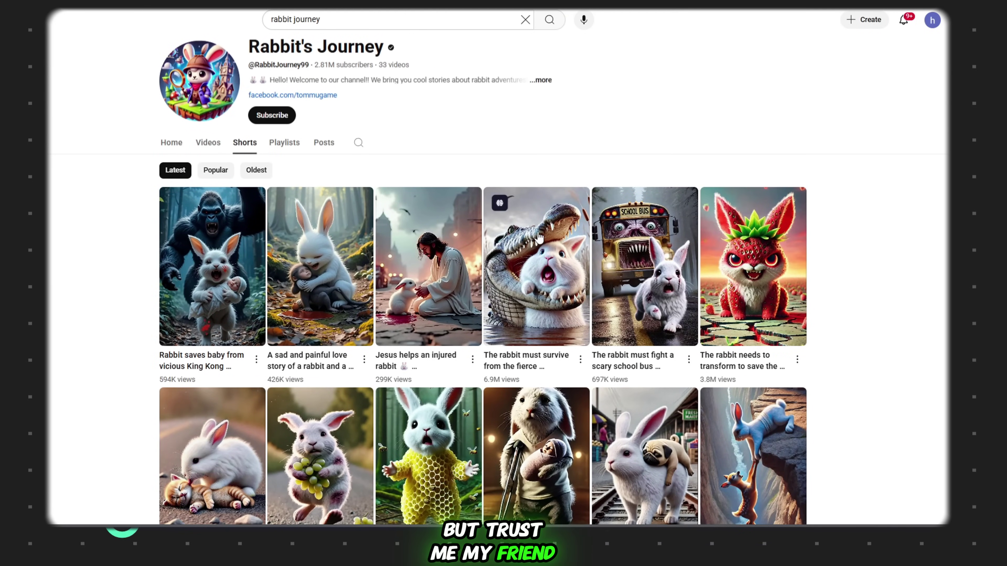
left_click(309, 314)
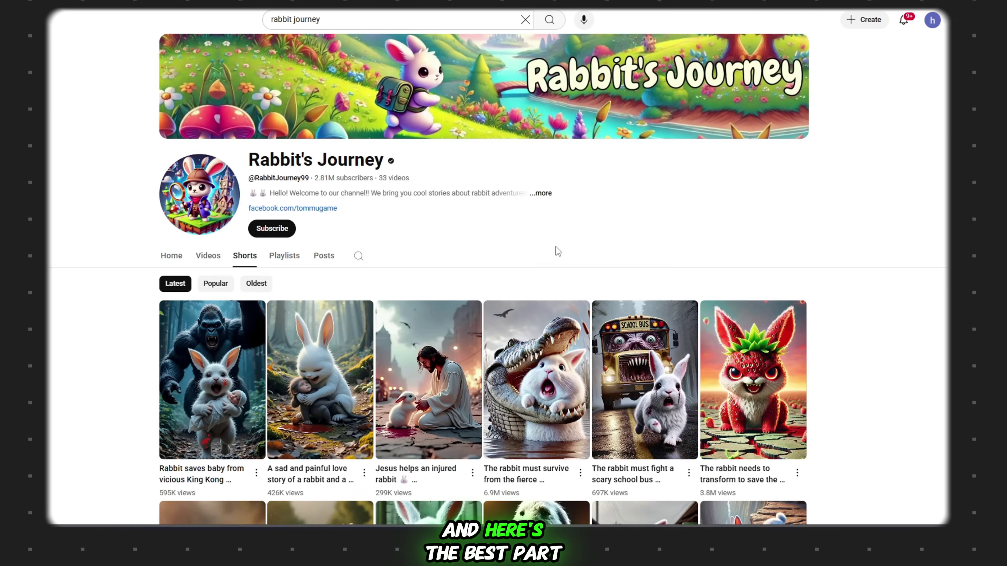
Scroll down the Rabbit's Journey Shorts grid of rabbit rescue clips
scroll(558, 251, "down", 5)
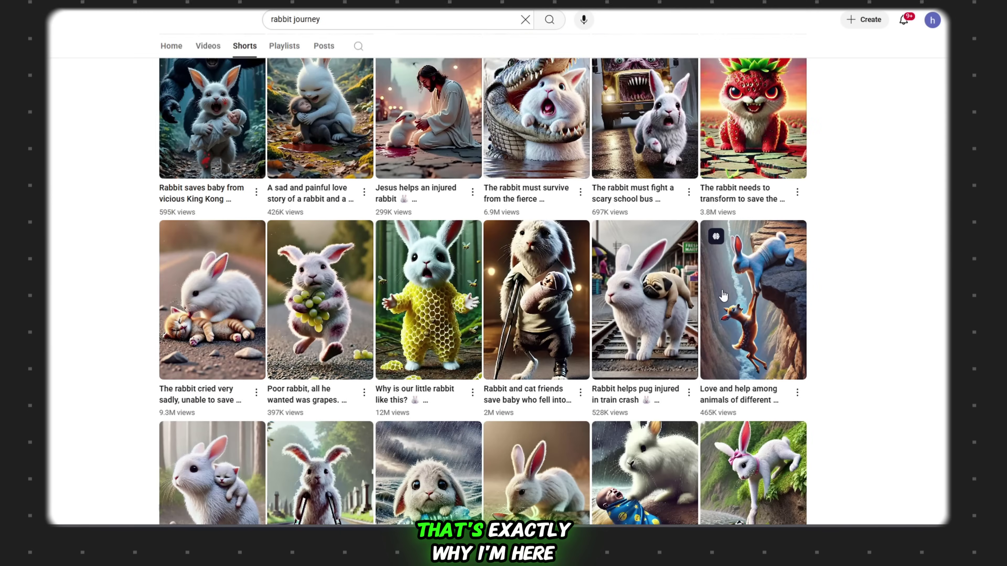
scroll(722, 296, "down", 10)
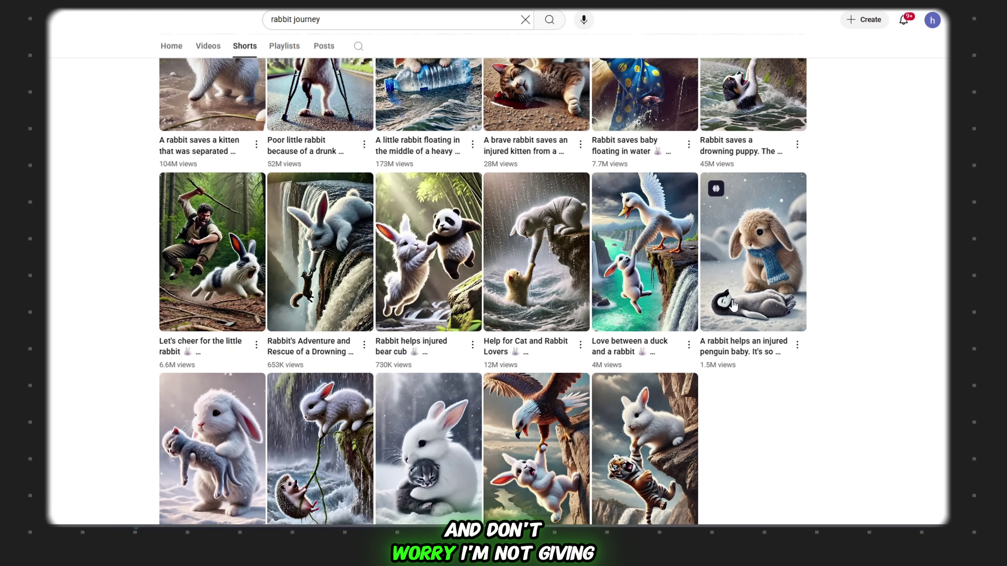
Review the rest of the Rabbit's Journey Shorts grid by scrolling up and down through it
scroll(732, 305, "up", 10)
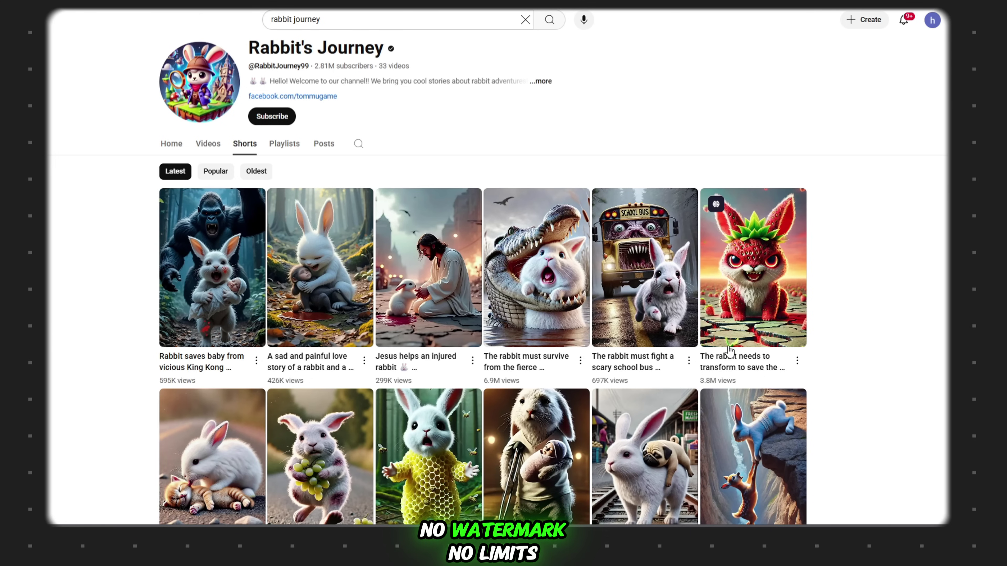
scroll(729, 351, "down", 8)
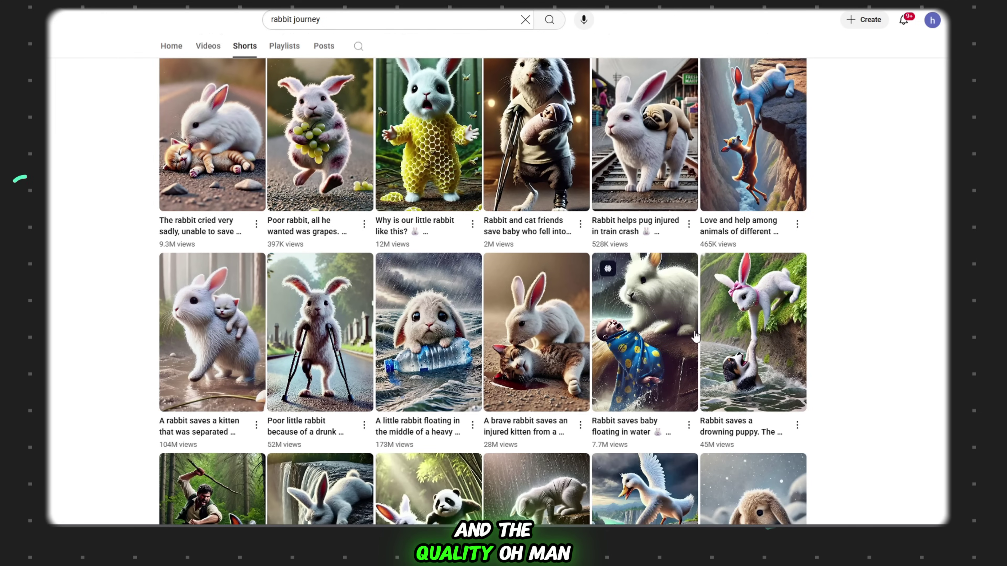
scroll(789, 357, "down", 4)
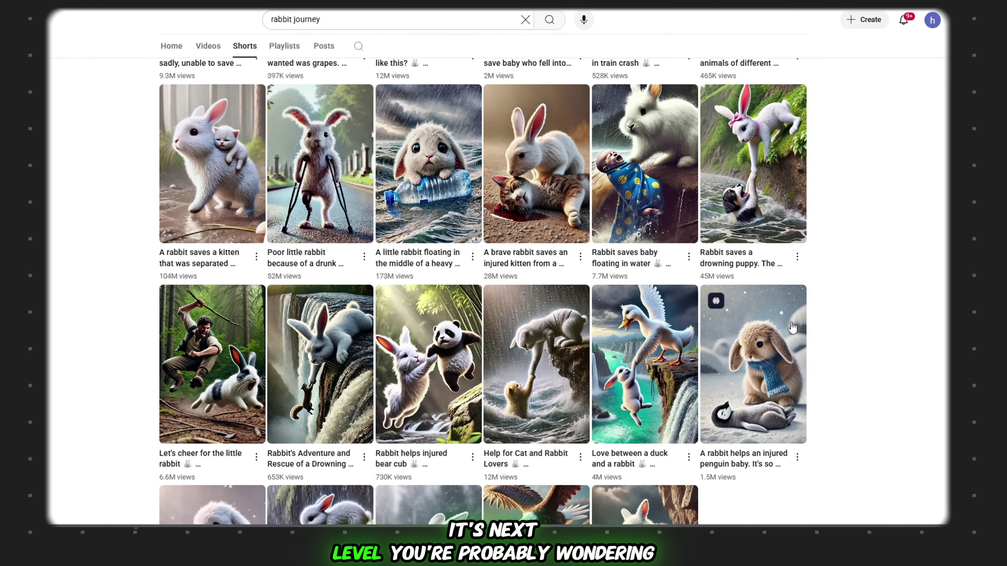
scroll(794, 322, "down", 1)
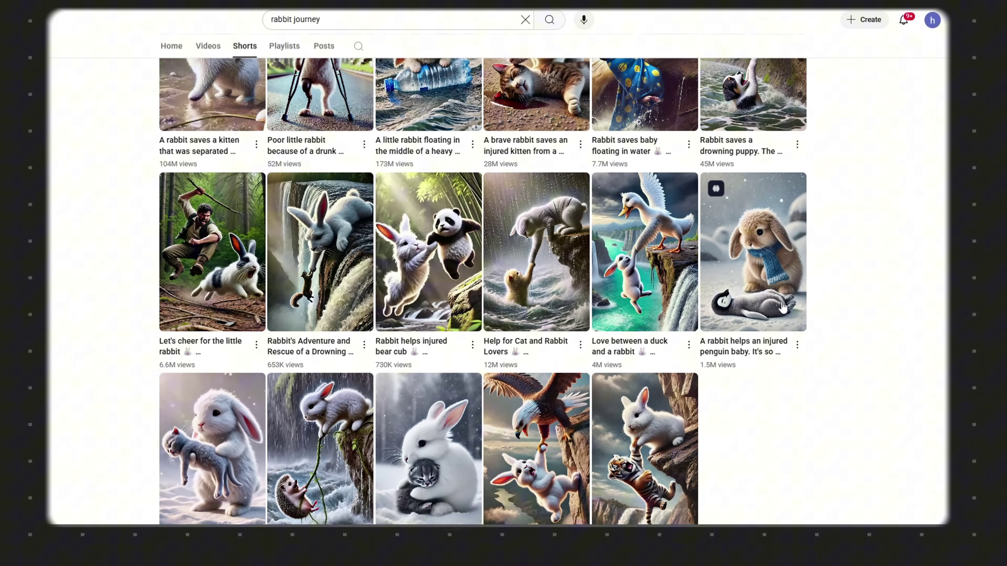
scroll(780, 307, "down", 2)
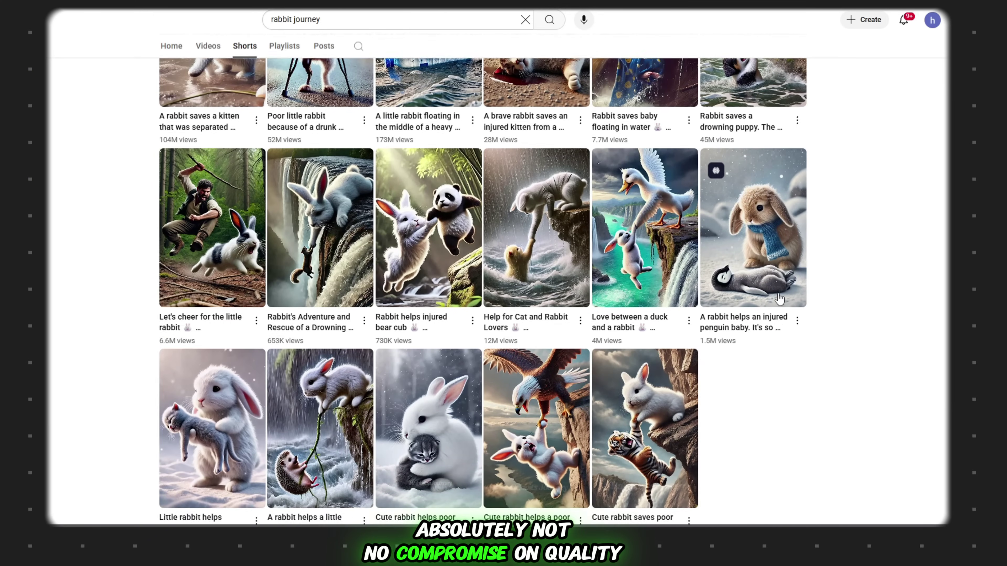
scroll(781, 307, "up", 12)
scroll(783, 306, "up", 7)
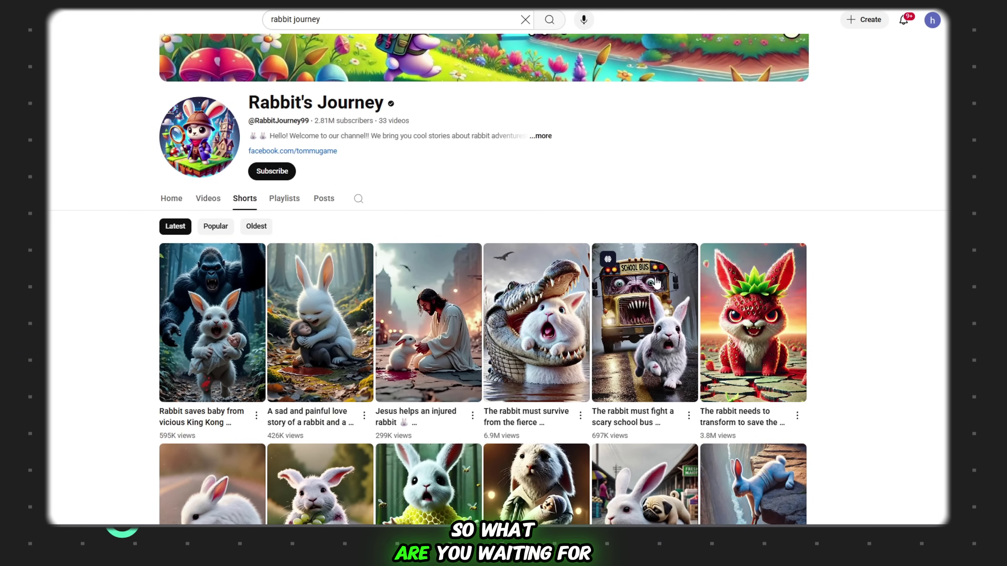
scroll(656, 283, "down", 3)
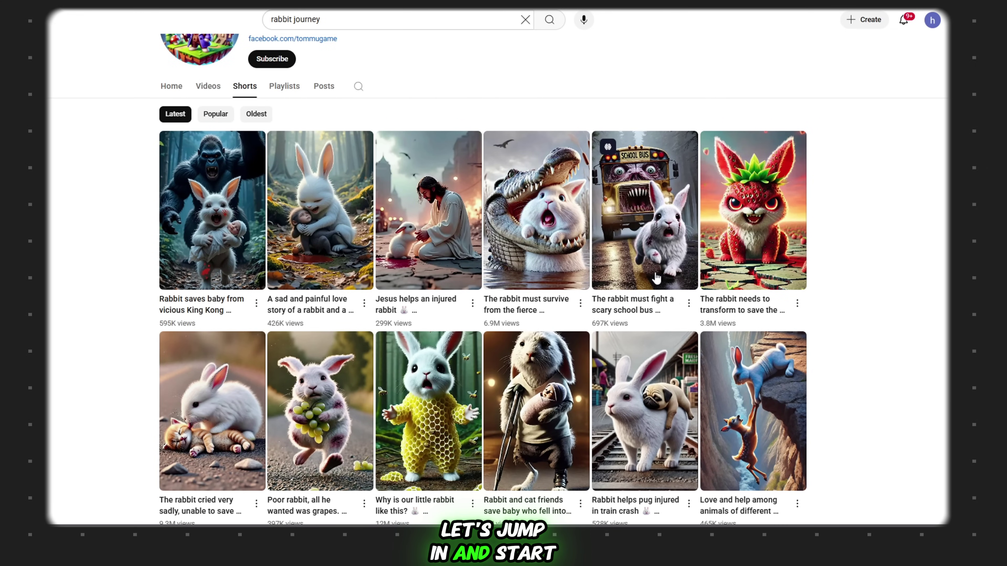
scroll(656, 278, "down", 7)
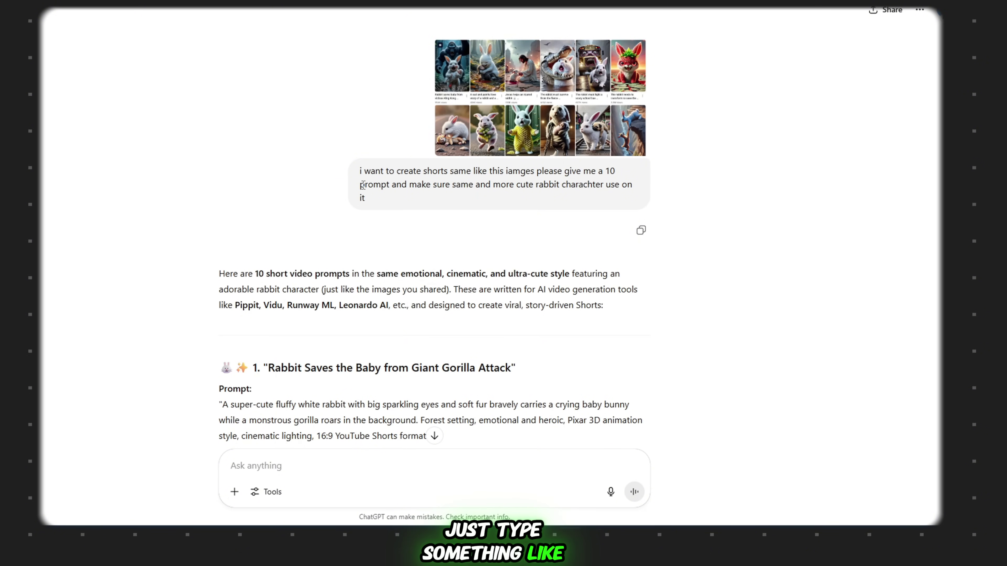
left_click_drag(360, 185, 443, 184)
left_click_drag(510, 182, 636, 185)
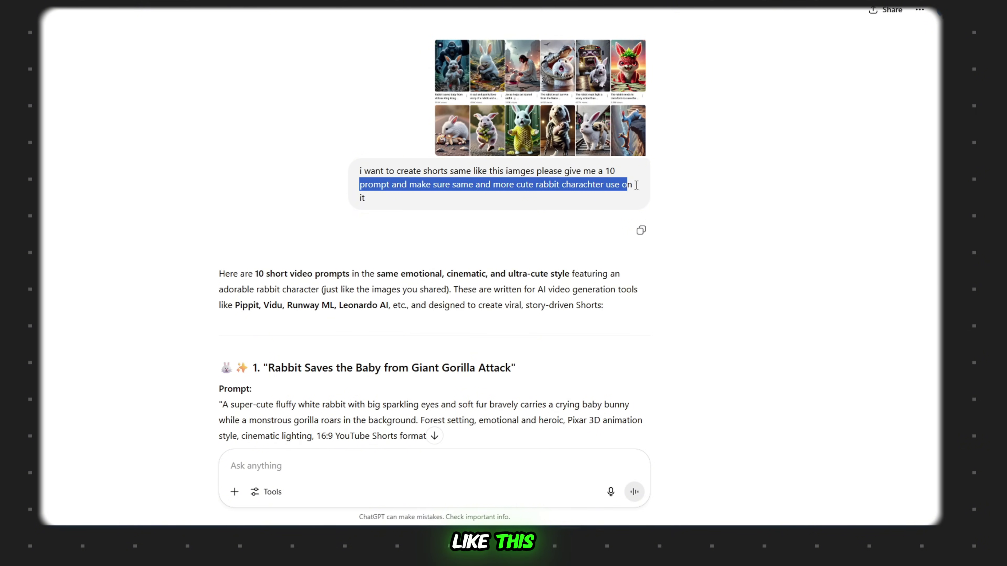
left_click(819, 171)
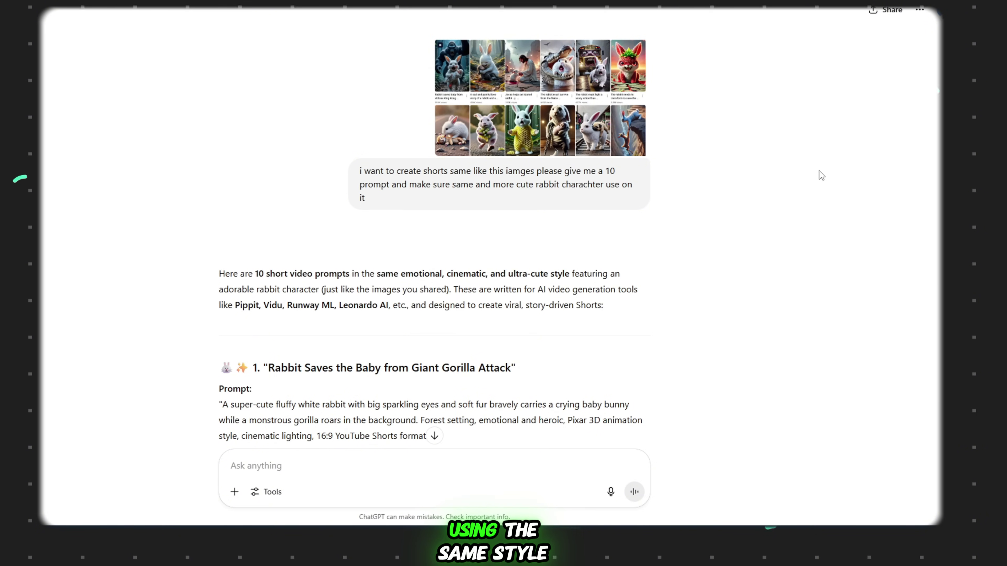
scroll(489, 222, "down", 4)
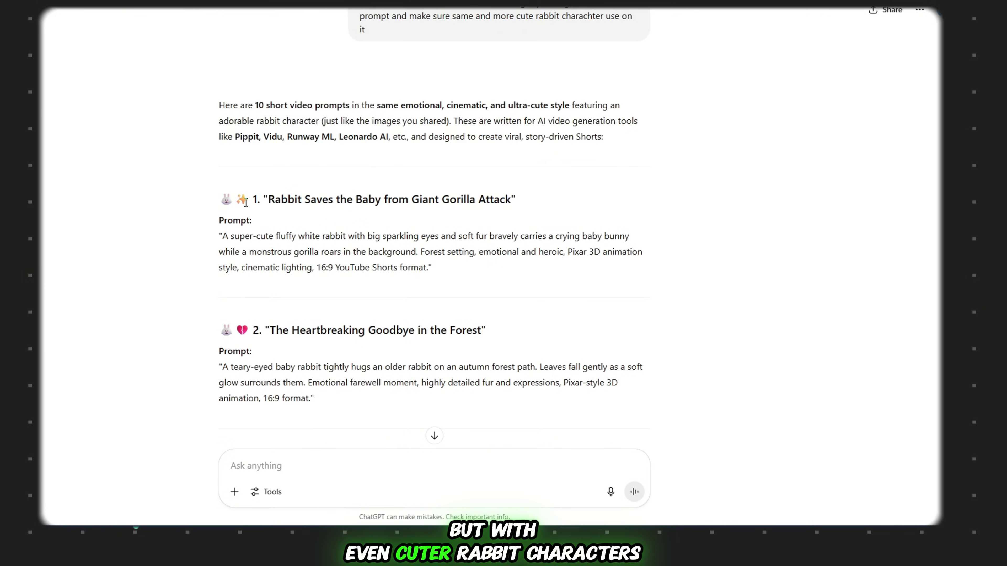
left_click_drag(245, 203, 676, 401)
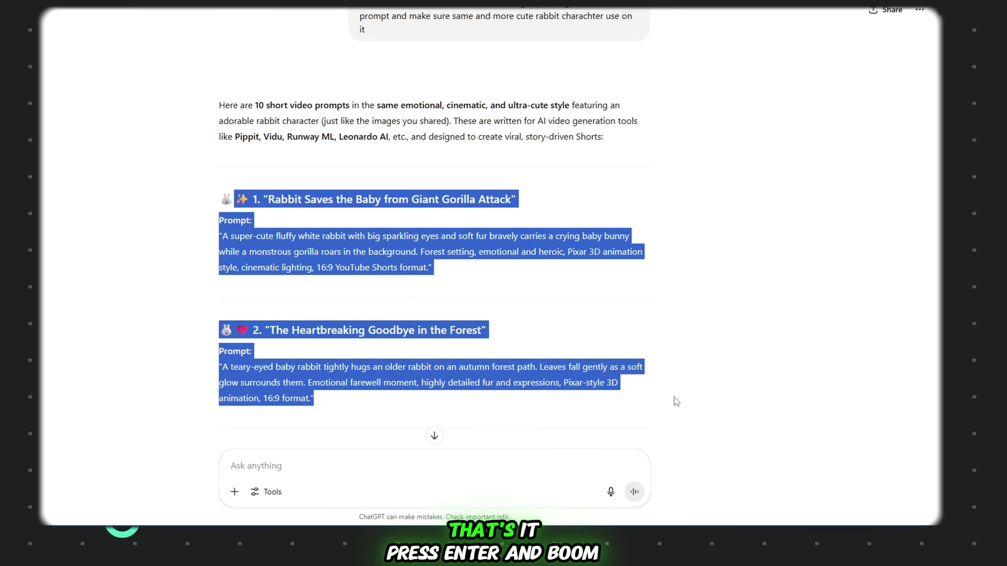
left_click_drag(690, 445, 663, 421)
left_click(530, 210)
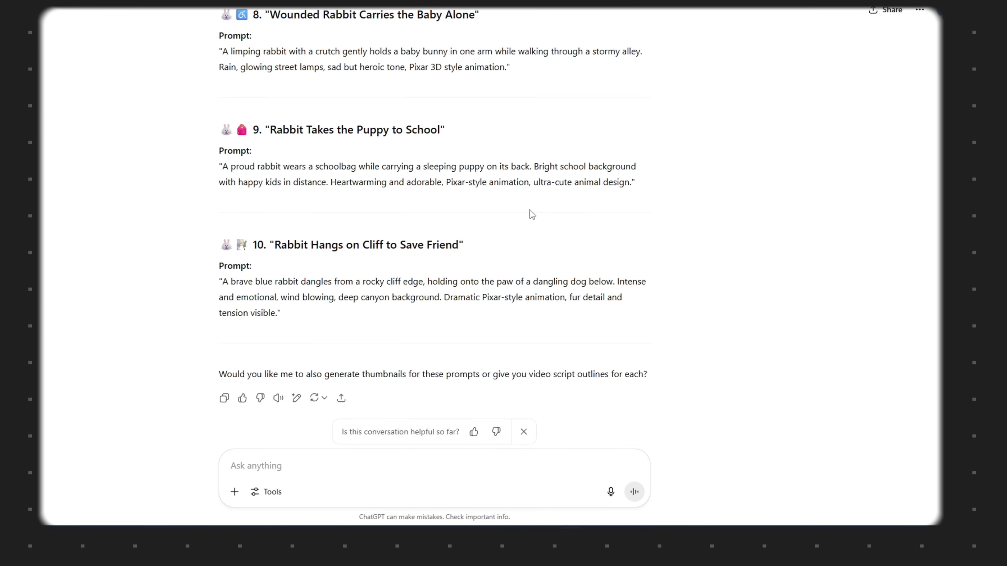
scroll(532, 190, "up", 5)
scroll(531, 190, "up", 8)
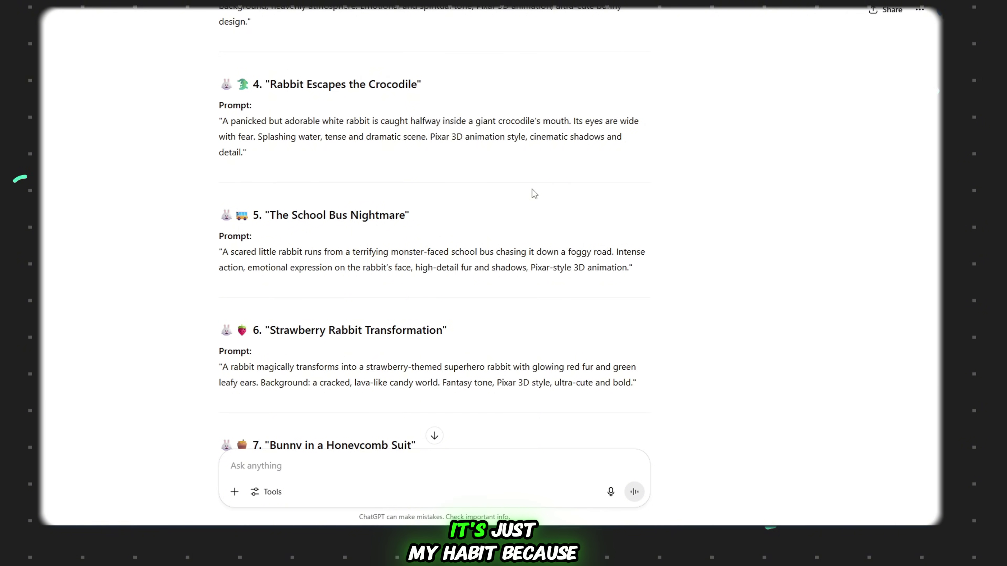
scroll(532, 189, "up", 12)
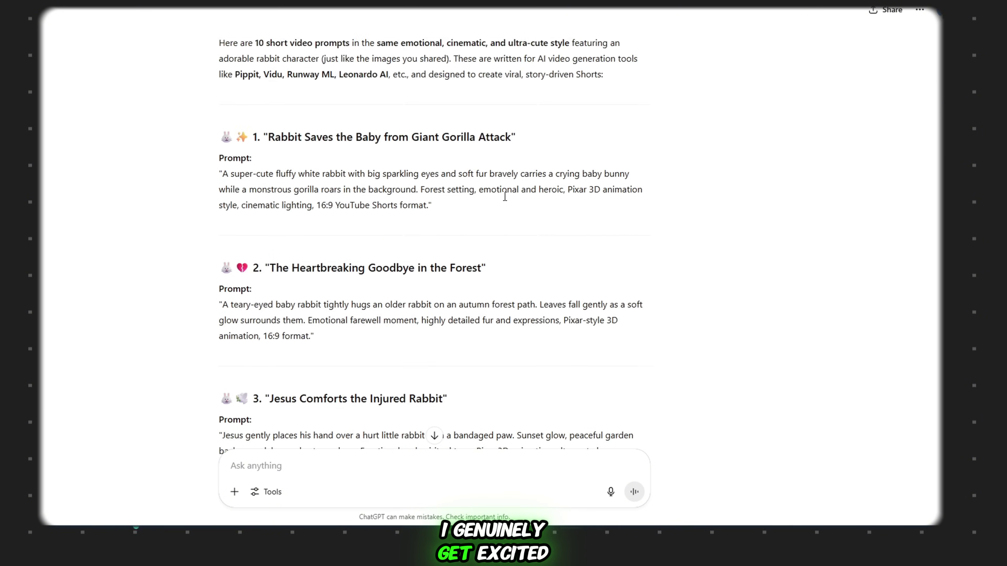
scroll(506, 199, "down", 6)
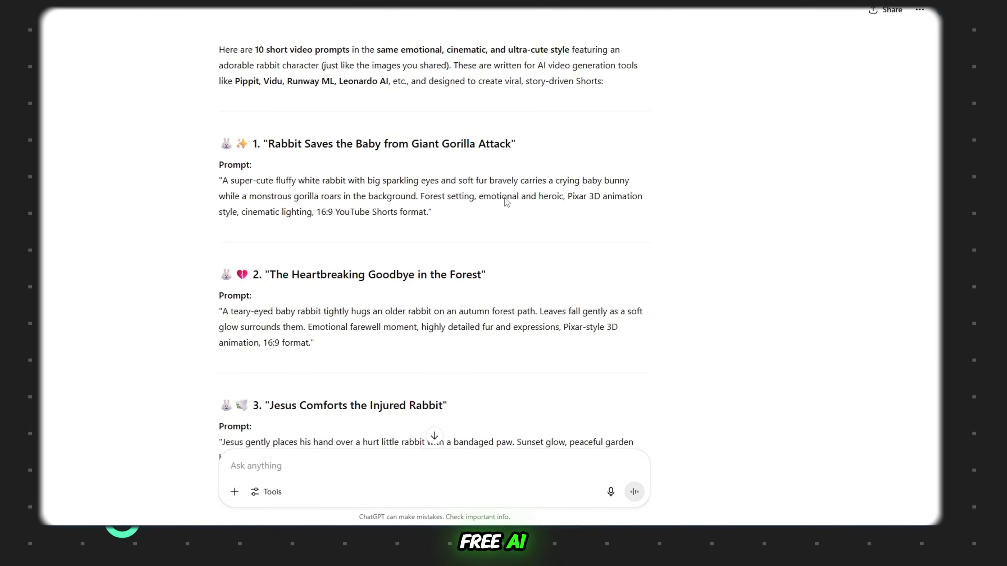
scroll(507, 203, "down", 5)
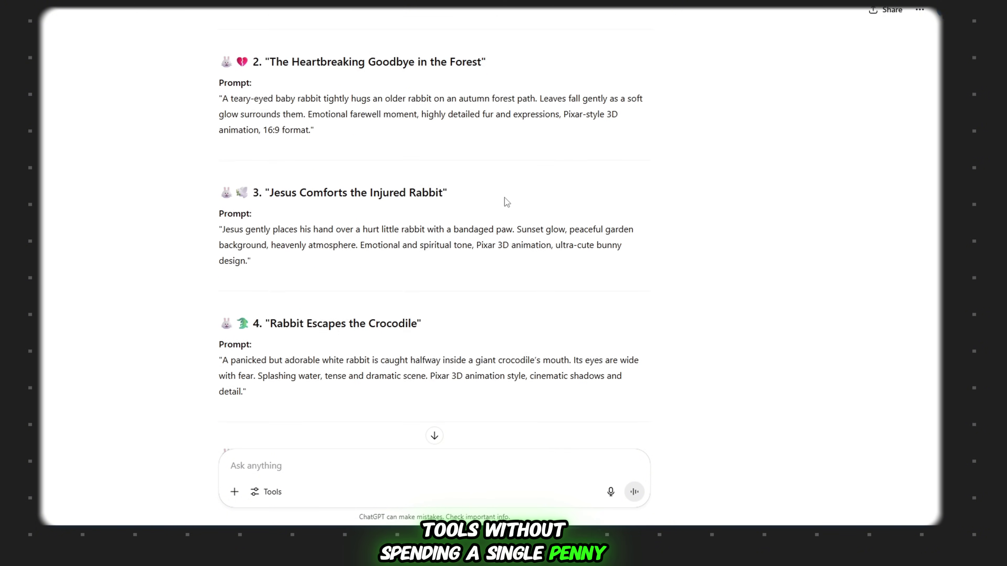
scroll(507, 202, "down", 6)
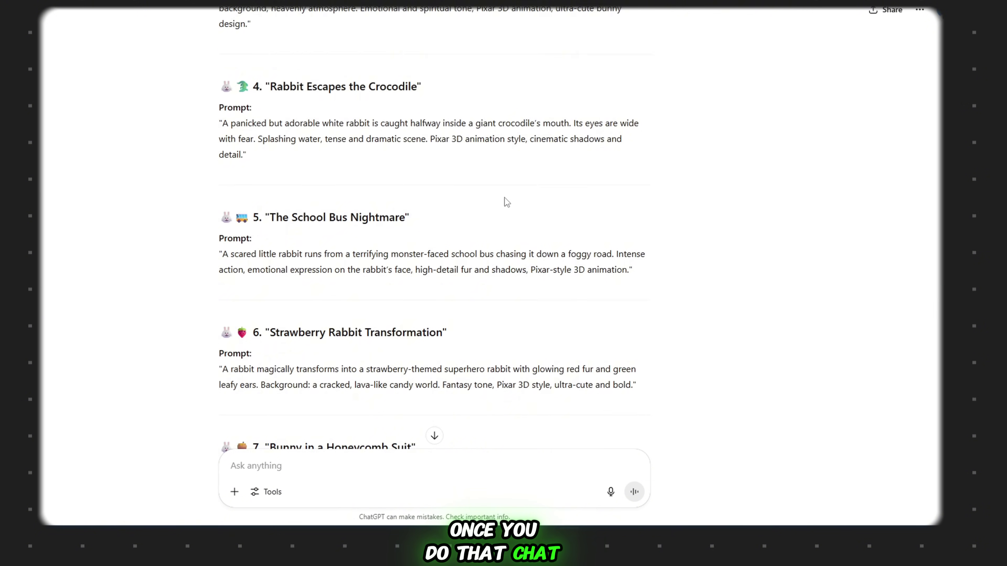
scroll(506, 202, "down", 2)
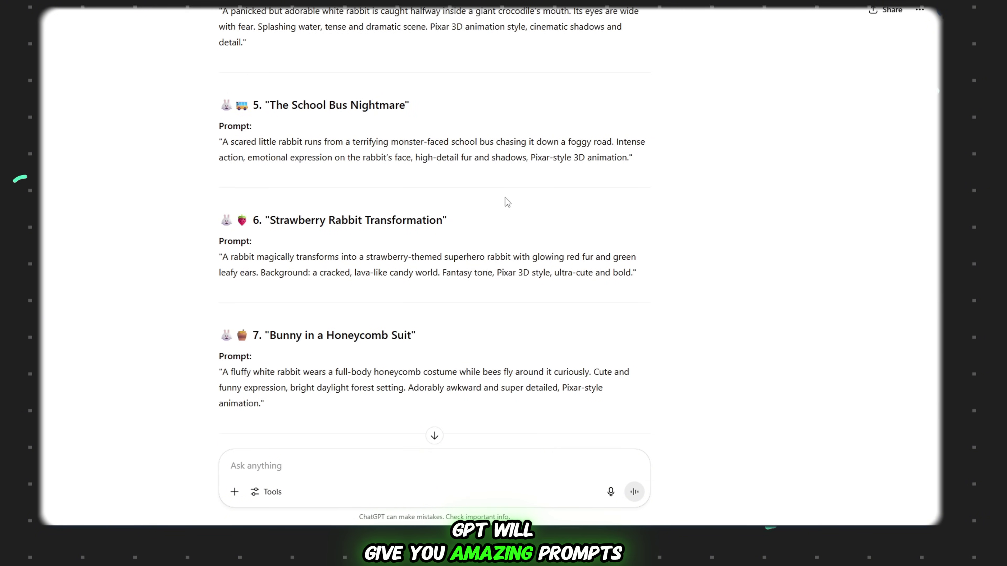
scroll(508, 202, "down", 2)
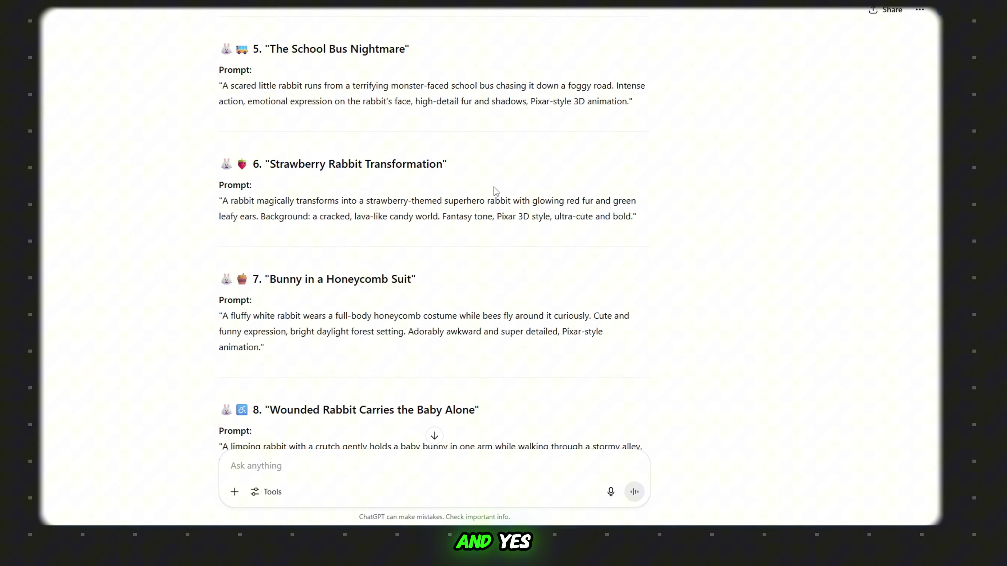
scroll(494, 191, "down", 10)
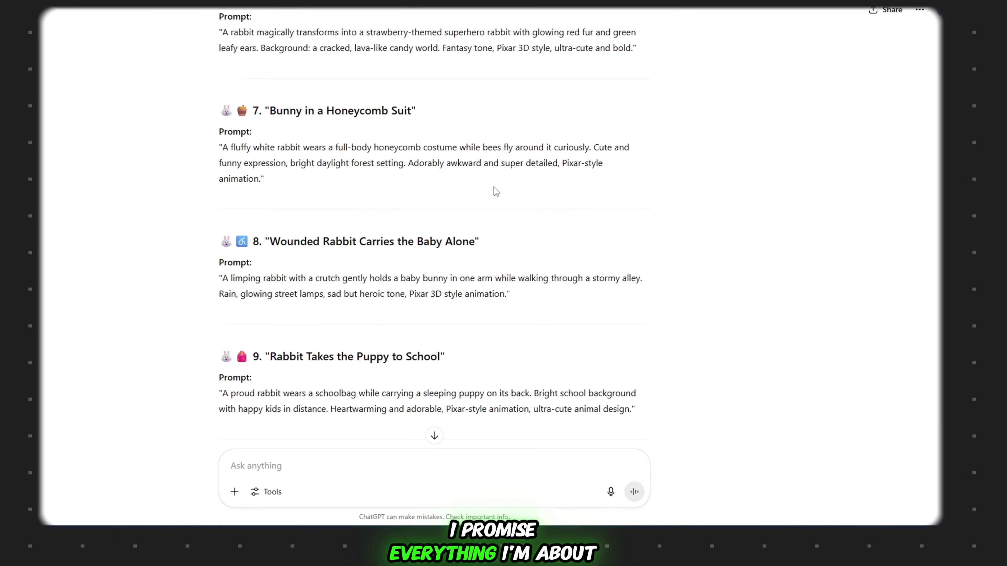
scroll(536, 252, "up", 15)
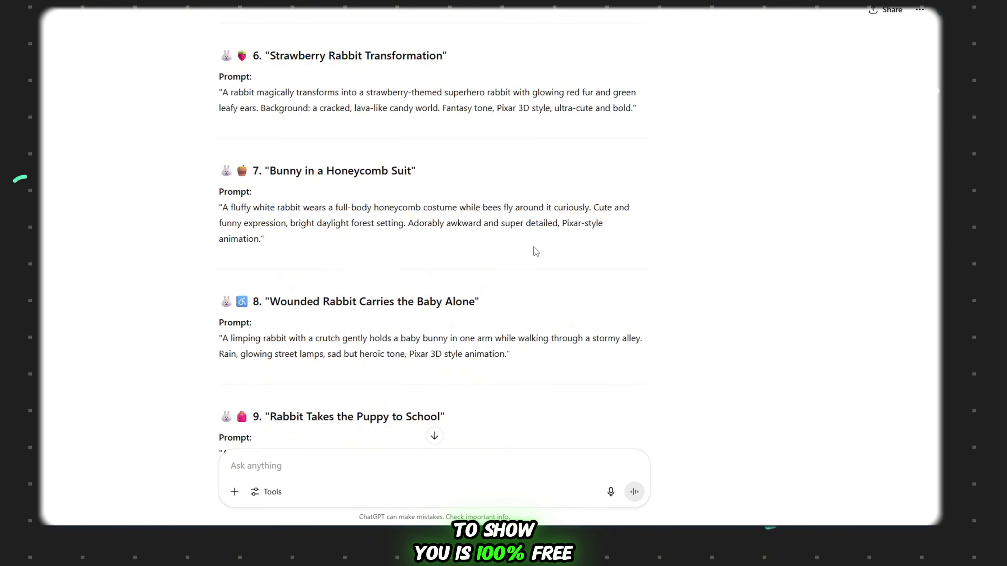
scroll(529, 247, "down", 4)
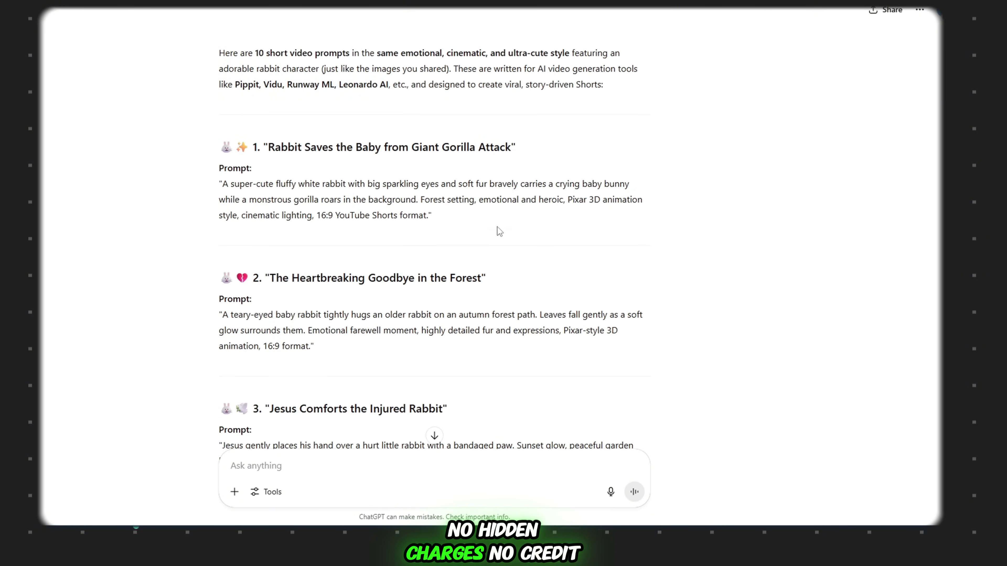
Skim ChatGPT's prompts 1 to 4 by test-selecting their headings and text
left_click_drag(222, 148, 480, 256)
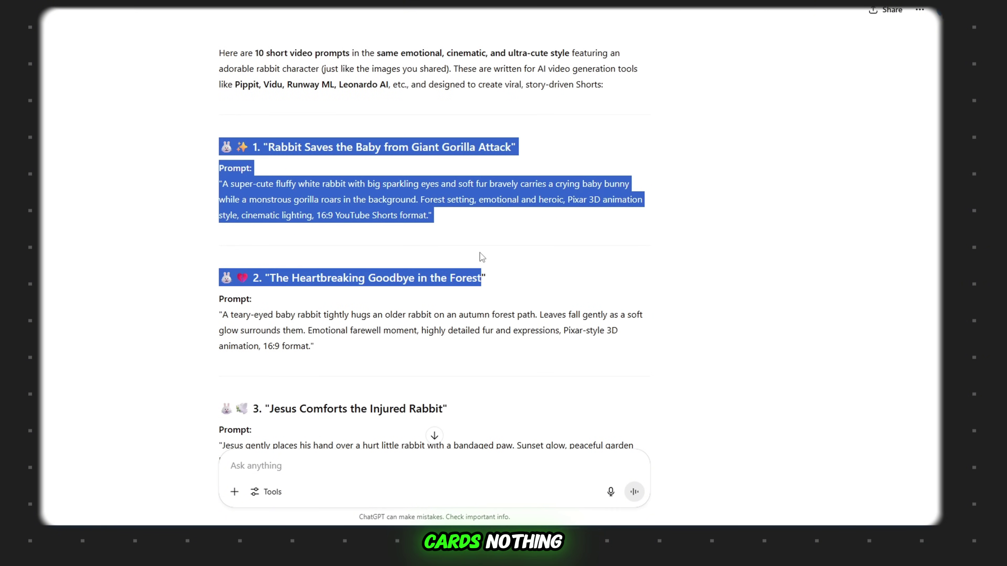
left_click(340, 187)
scroll(374, 234, "down", 5)
left_click_drag(222, 82, 491, 180)
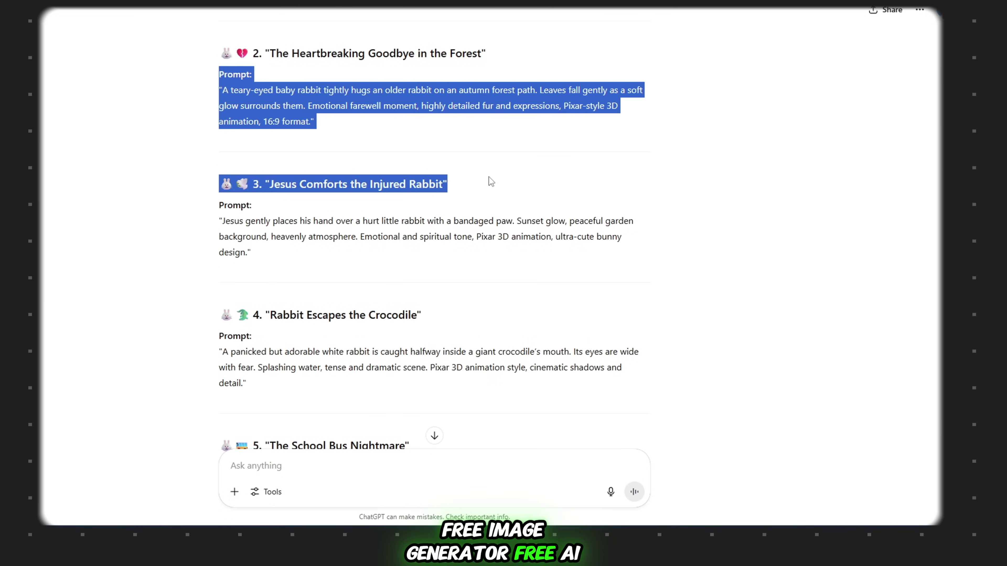
left_click(326, 175)
scroll(213, 144, "down", 1)
left_click_drag(213, 143, 517, 233)
left_click(337, 227)
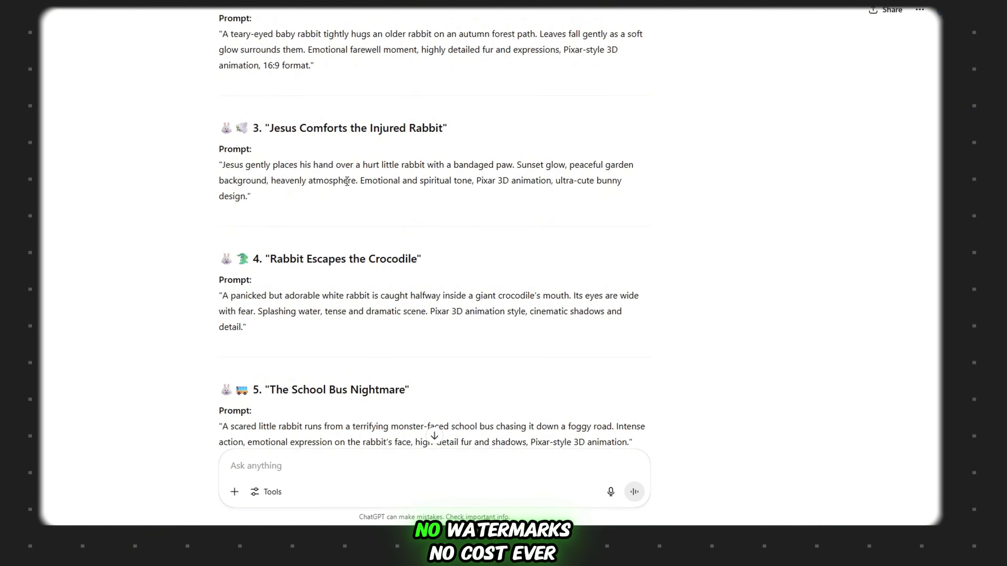
Copy the full text of prompt 1, the rabbit saving a baby from a giant gorilla
scroll(337, 227, "down", 10)
scroll(438, 290, "down", 6)
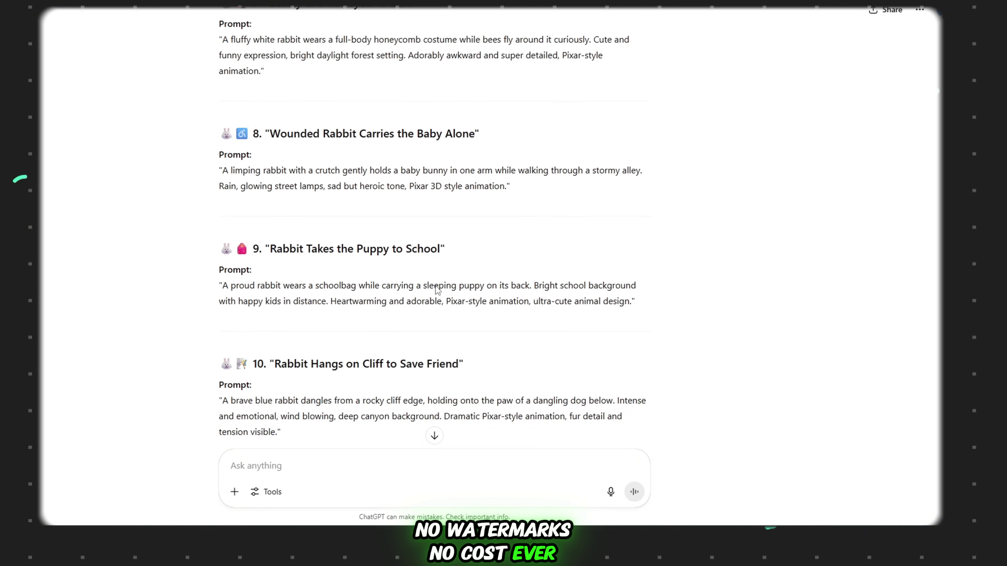
scroll(441, 295, "up", 15)
scroll(442, 297, "up", 7)
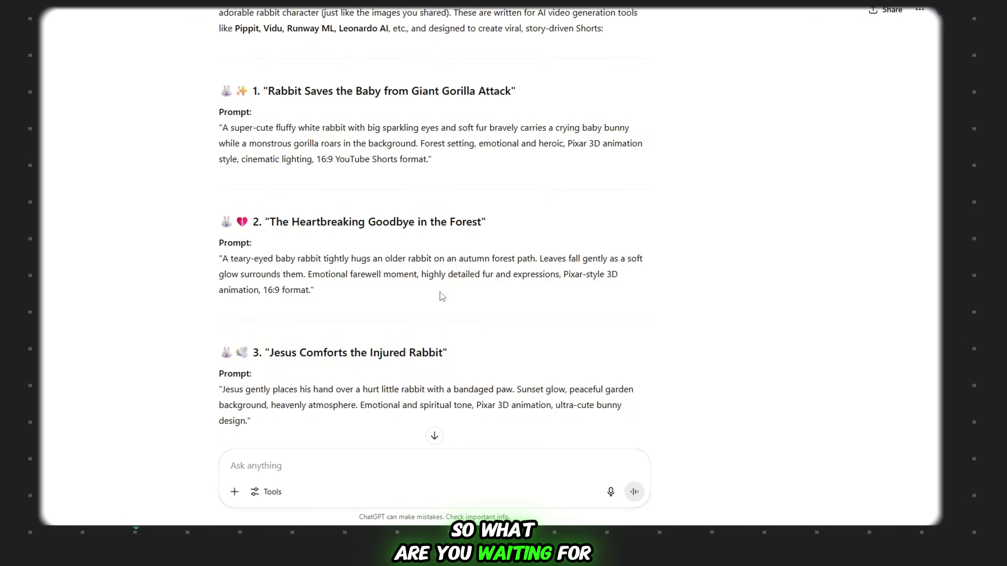
left_click_drag(220, 240, 487, 279)
right_click(416, 266)
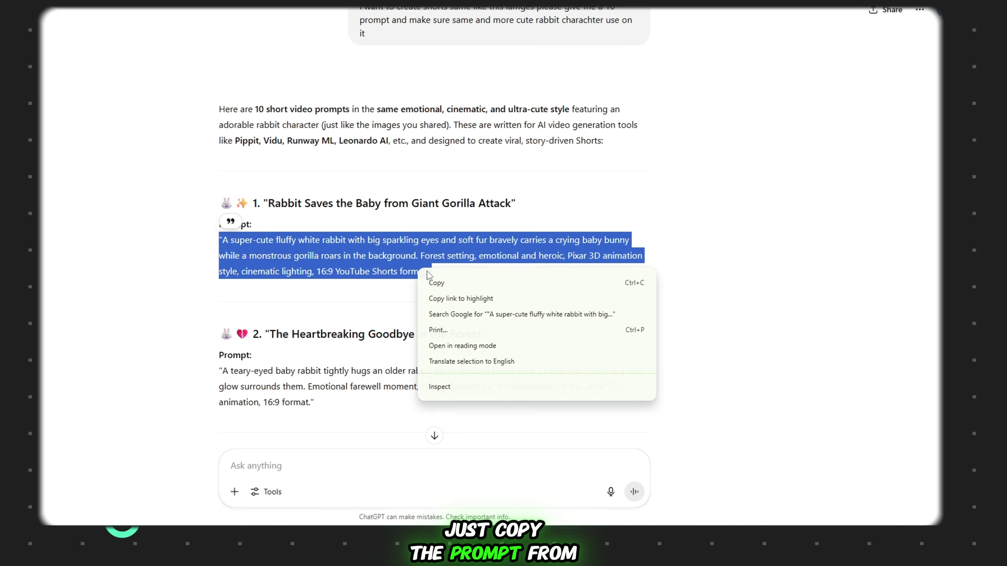
left_click(448, 277)
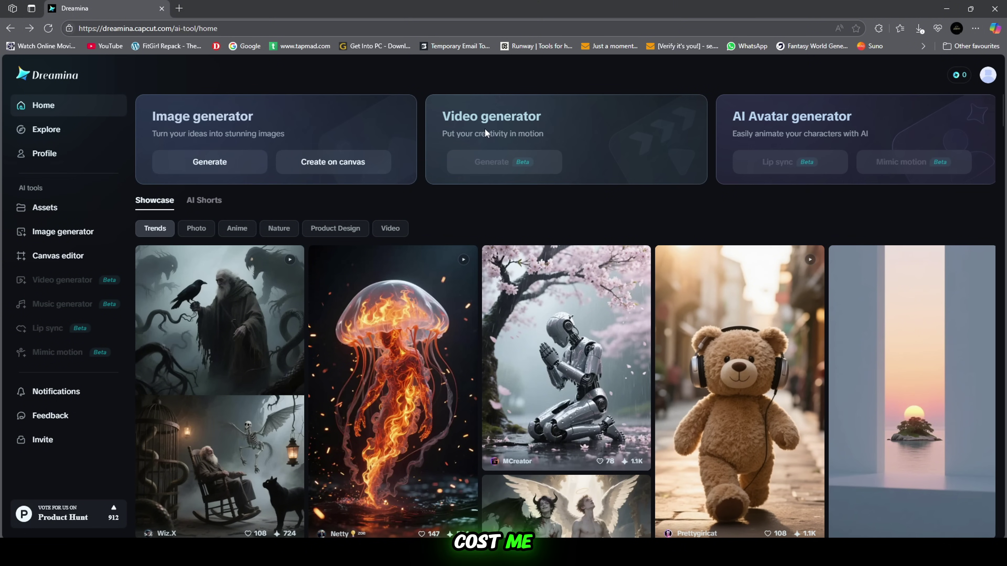
scroll(804, 131, "down", 7)
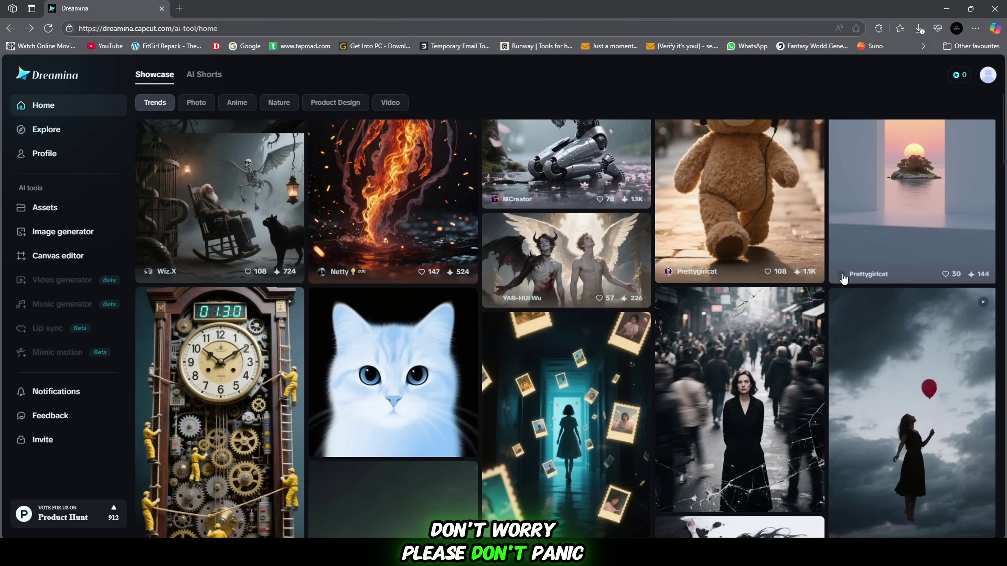
scroll(832, 327, "down", 8)
scroll(780, 357, "up", 6)
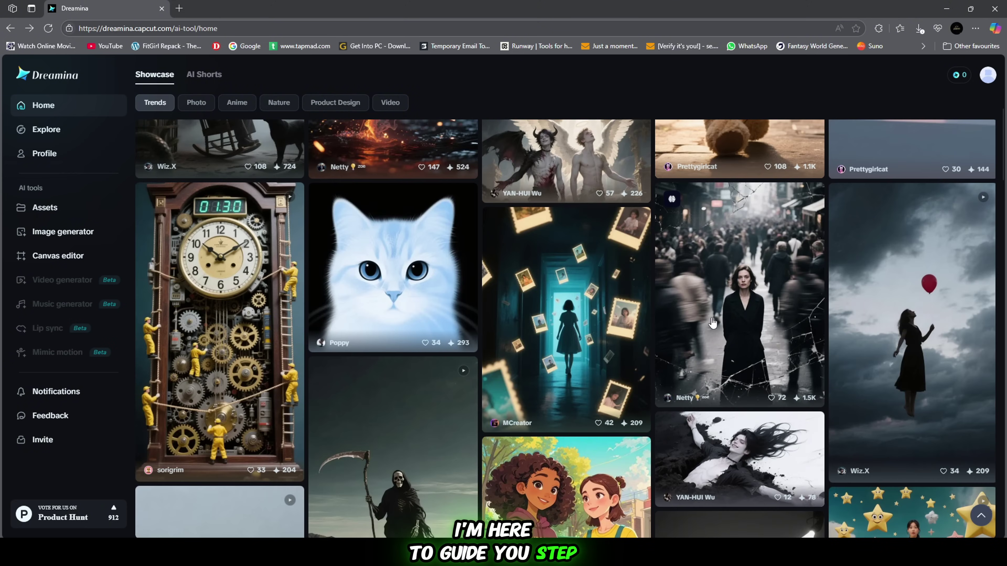
scroll(231, 293, "up", 6)
left_click(218, 280)
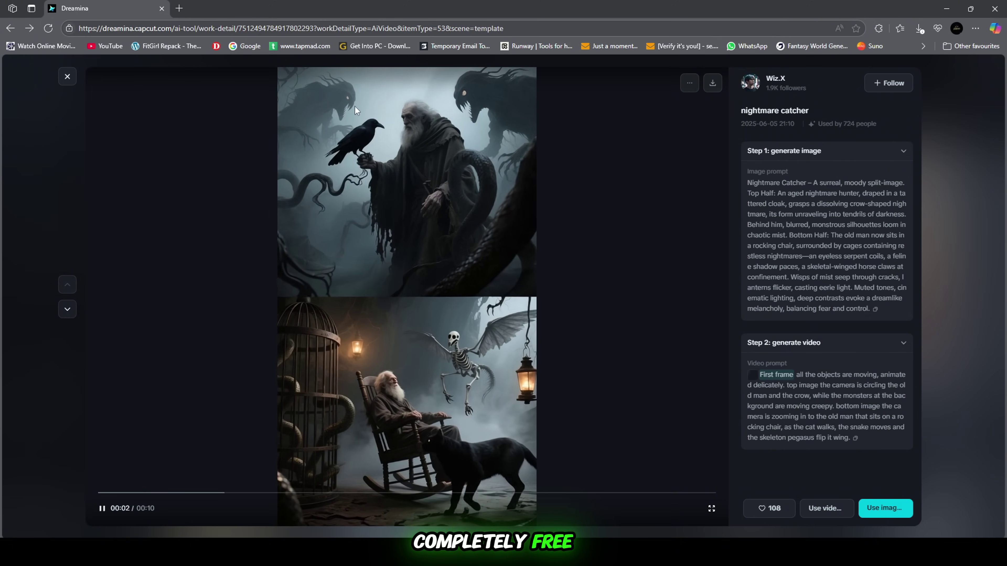
left_click(67, 76)
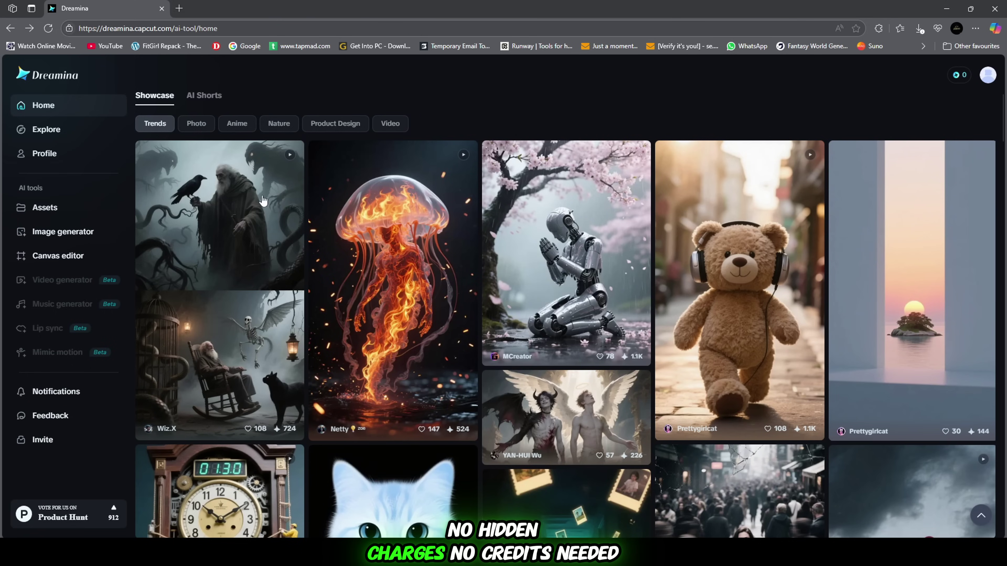
left_click(571, 287)
left_click(69, 78)
scroll(666, 375, "down", 3)
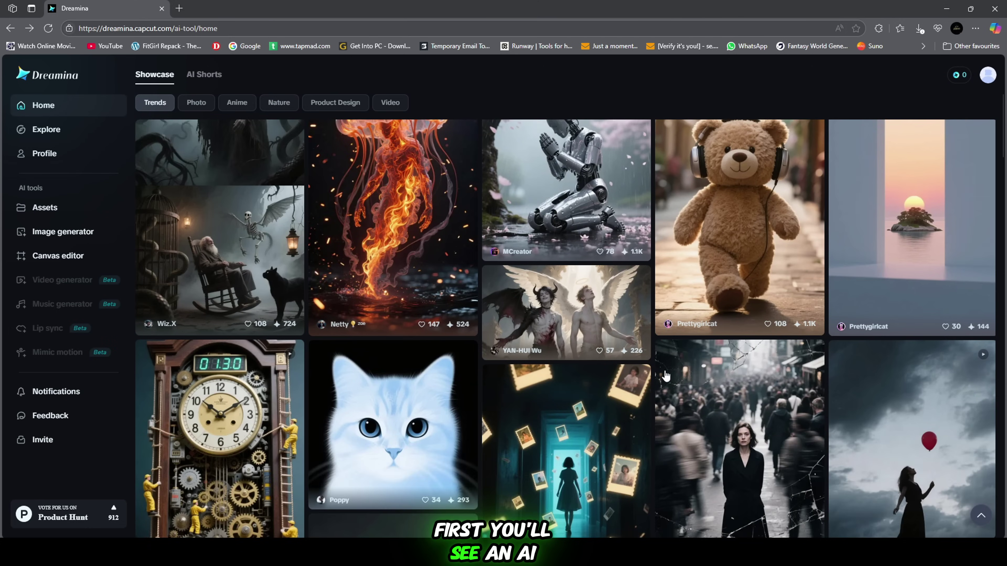
left_click(743, 396)
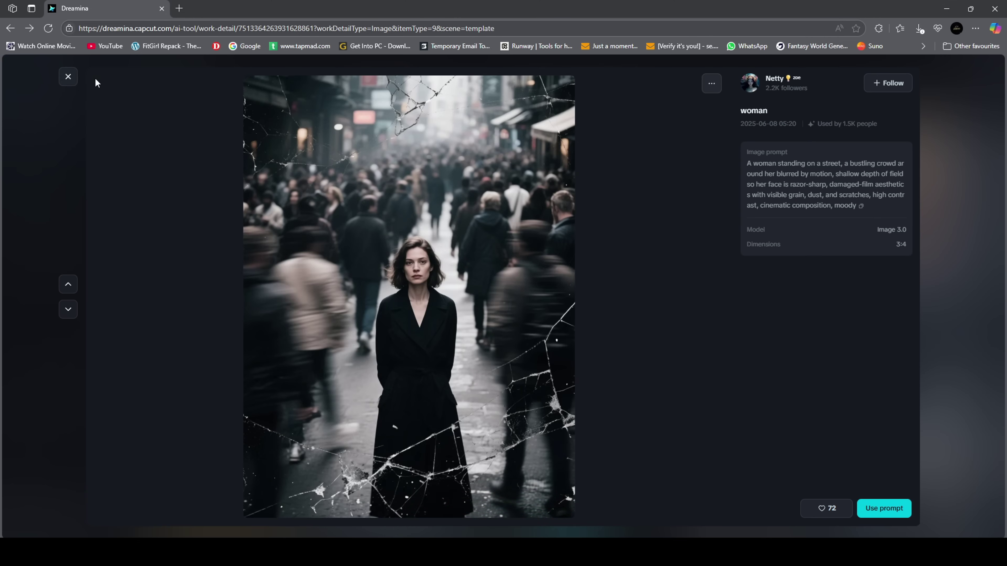
left_click(69, 76)
scroll(521, 409, "down", 3)
scroll(522, 409, "up", 10)
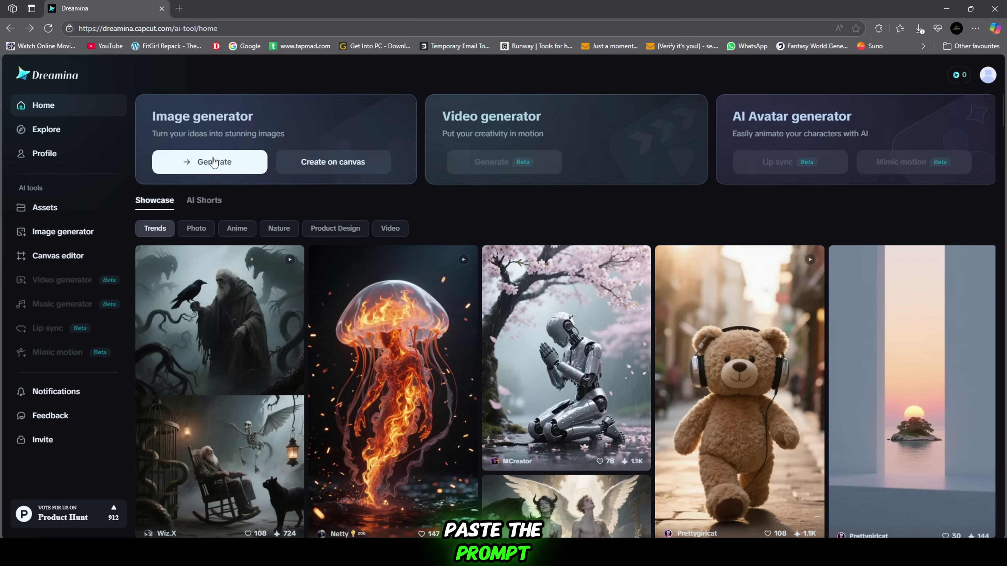
Paste the strawberry superhero rabbit prompt into Dreamina's image generator description
left_click(295, 149)
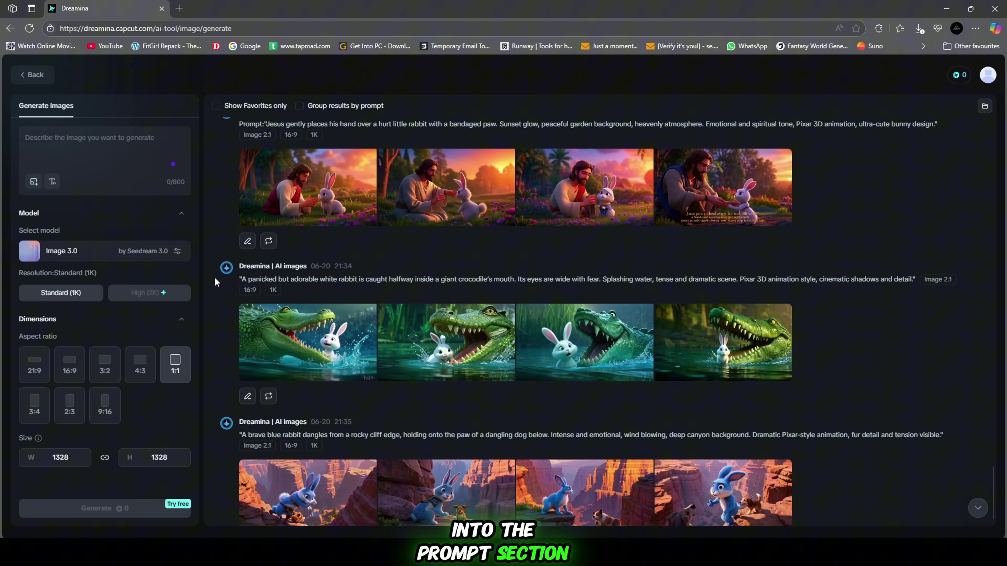
left_click(64, 146)
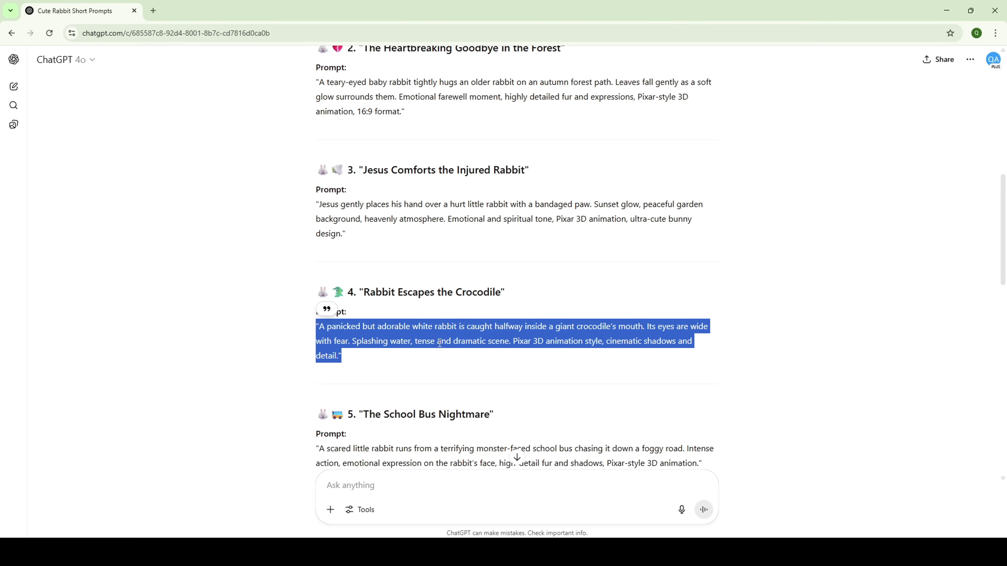
left_click_drag(404, 448, 390, 410)
scroll(391, 410, "down", 3)
left_click_drag(320, 398, 745, 439)
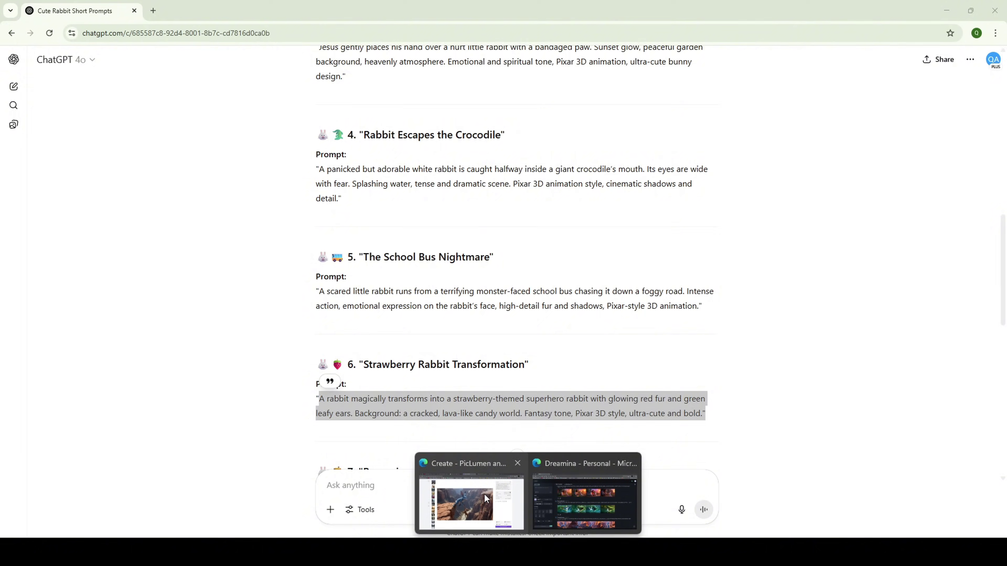
left_click(560, 503)
key("ctrl+v")
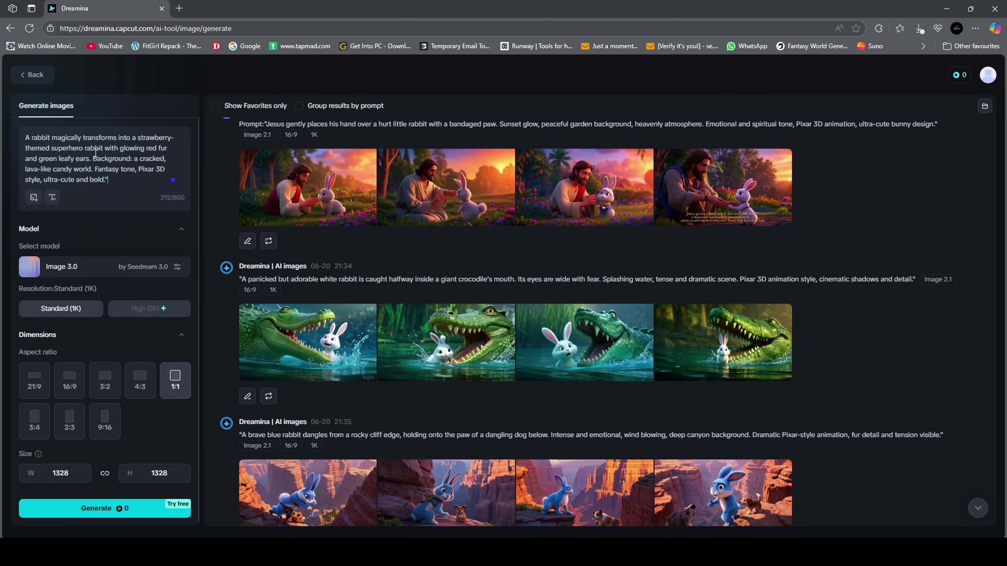
Generate the images with the Image 2.1 model at 16:9 aspect ratio
left_click(121, 272)
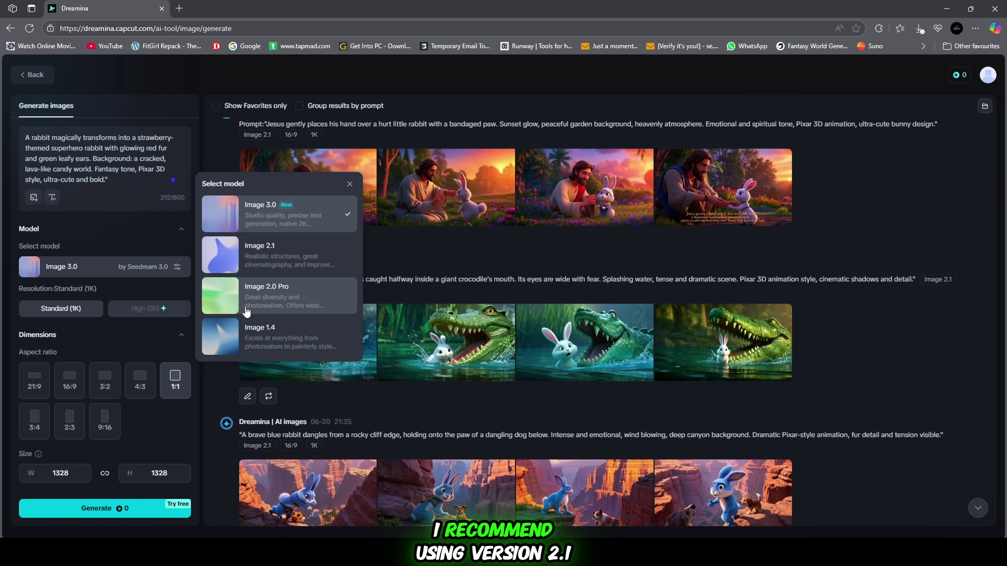
left_click(264, 265)
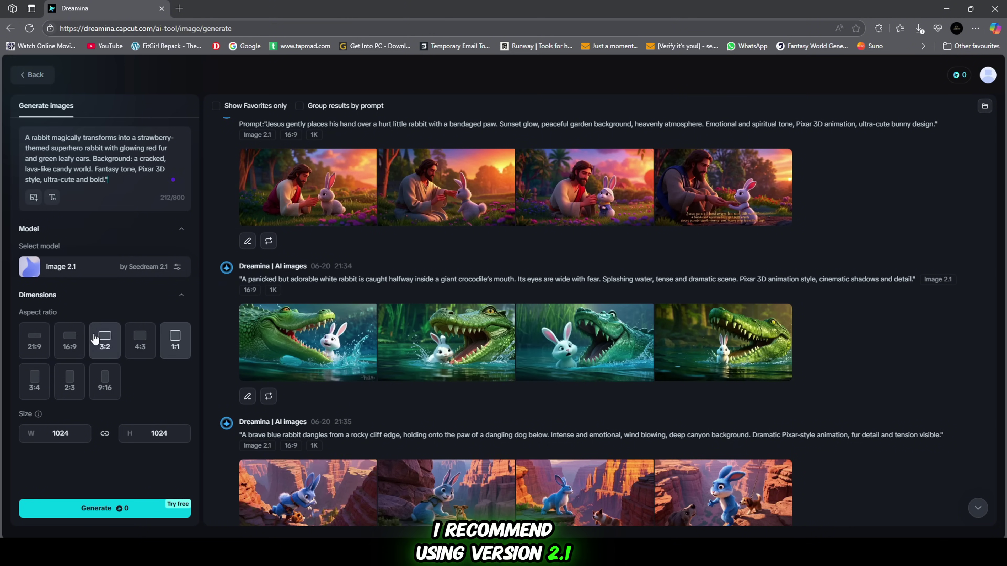
left_click(71, 346)
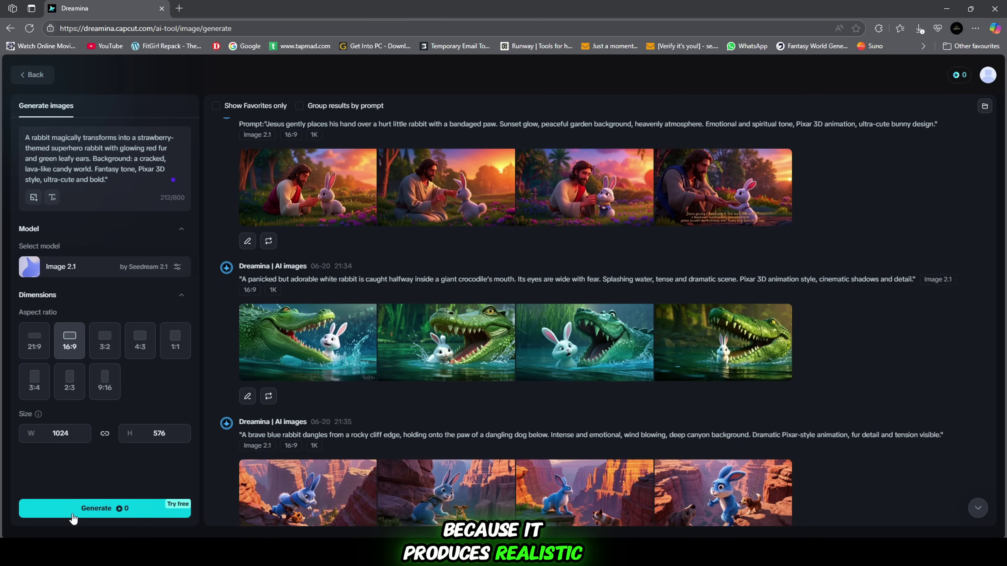
left_click(115, 512)
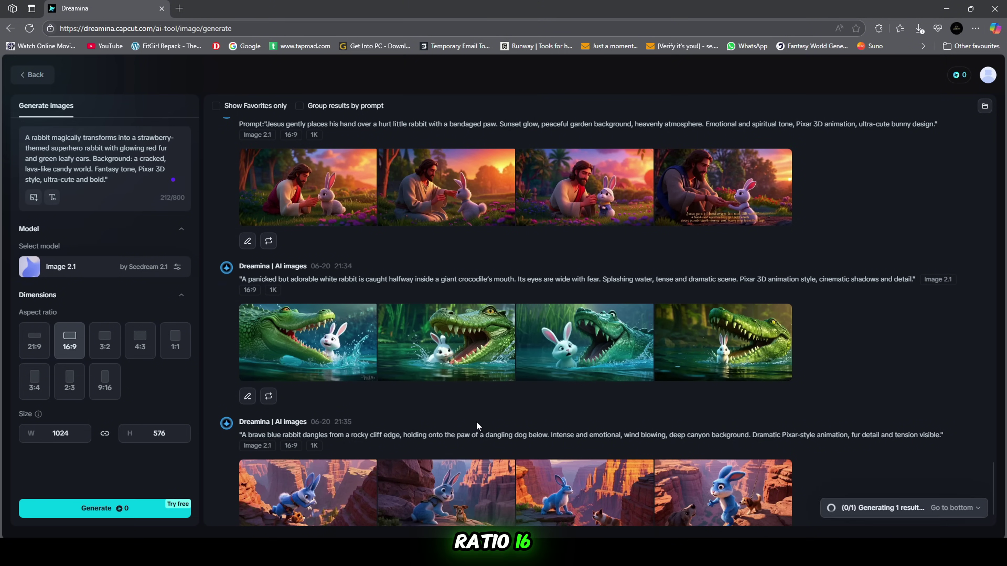
scroll(477, 421, "down", 2)
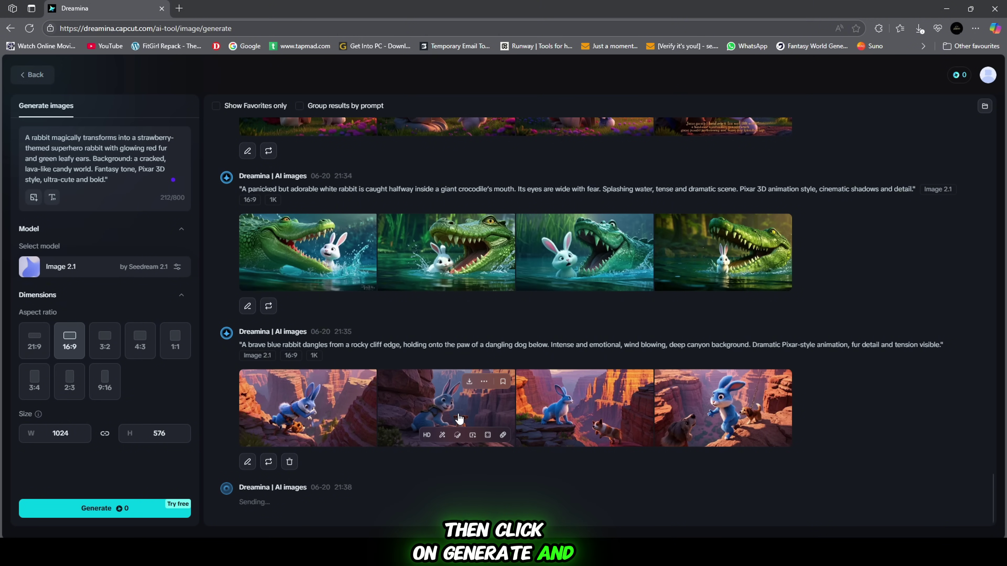
scroll(408, 436, "up", 7)
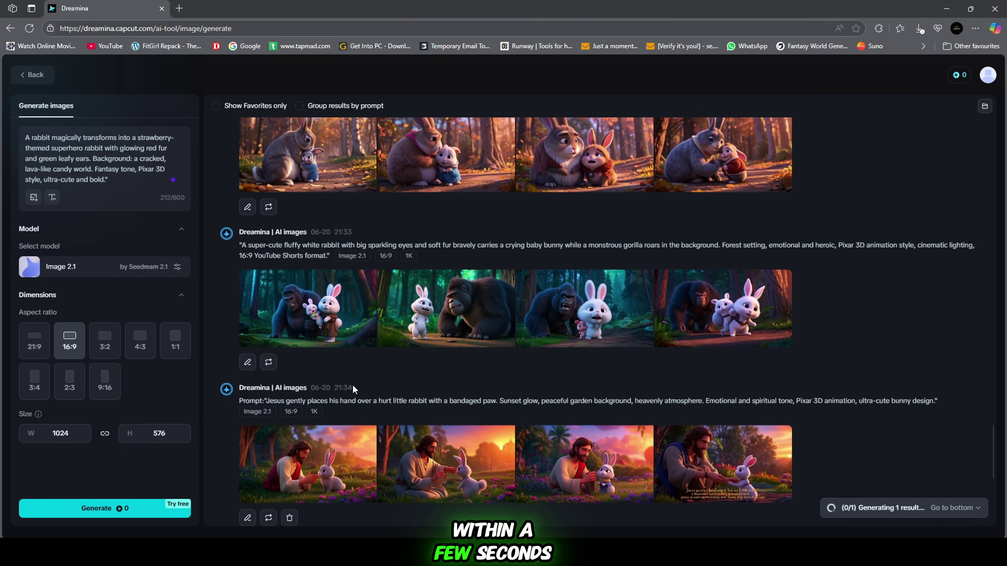
scroll(320, 294, "up", 6)
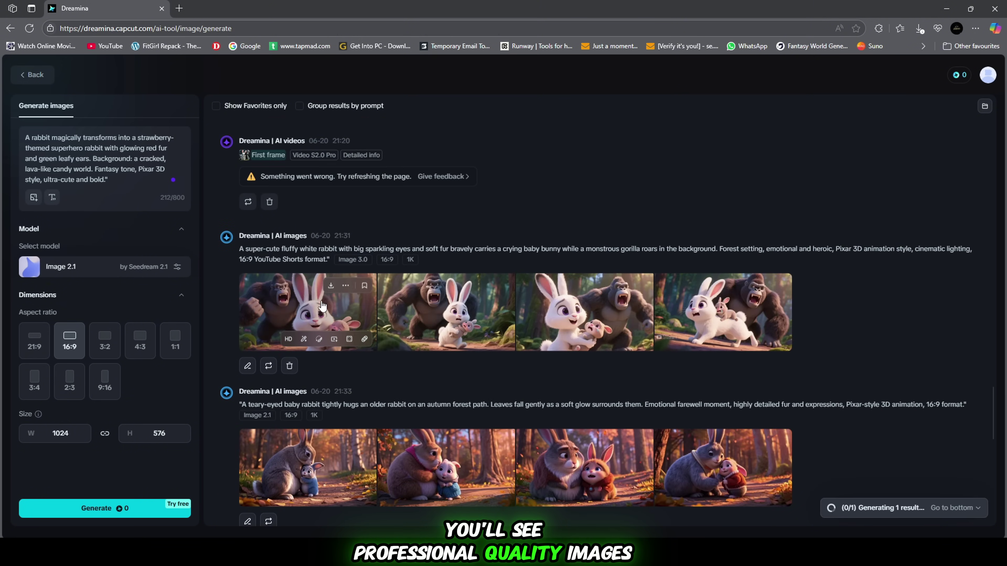
left_click(304, 300)
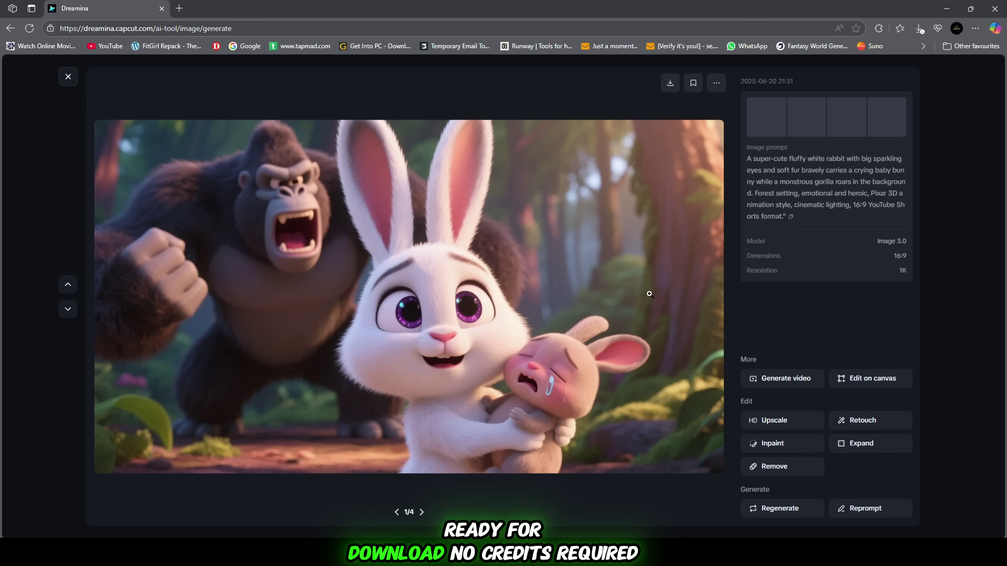
left_click(68, 77)
left_click(307, 468)
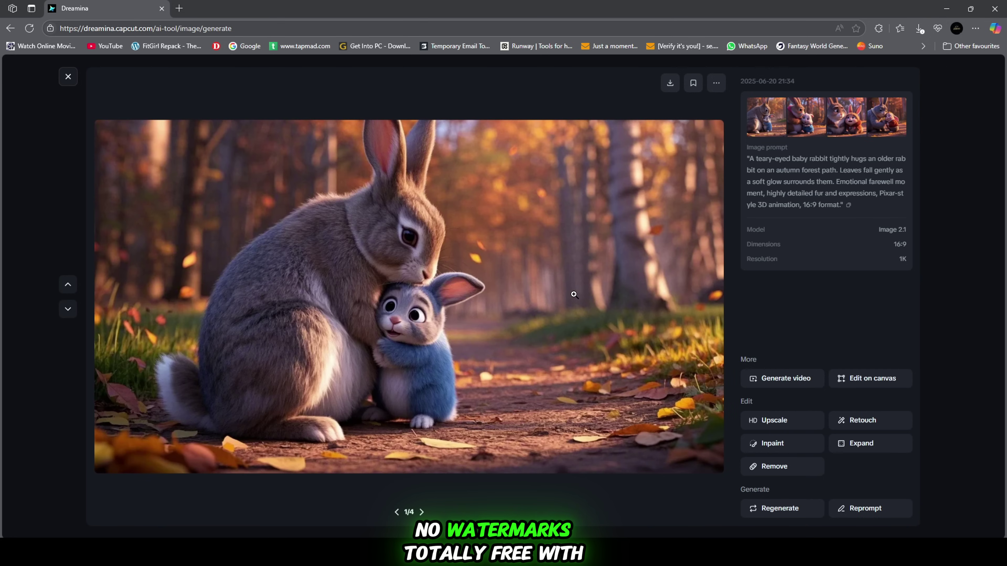
key("Escape")
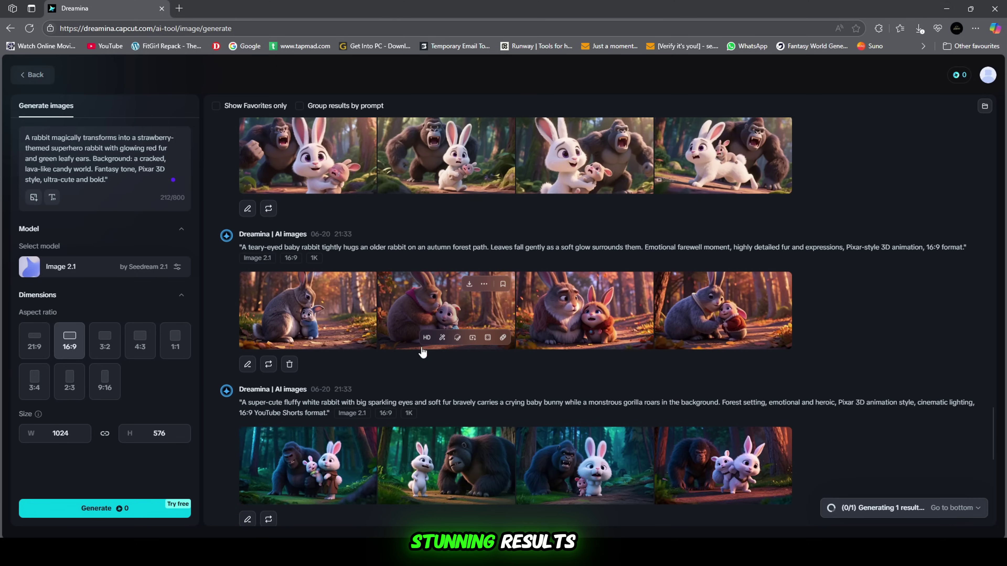
scroll(311, 357, "down", 3)
left_click(312, 358)
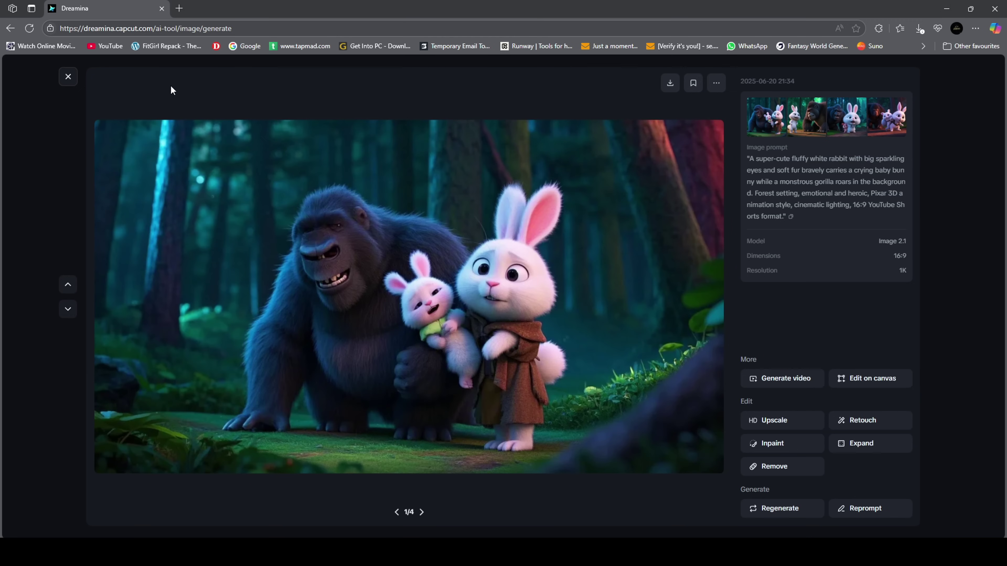
left_click(74, 78)
left_click(441, 394)
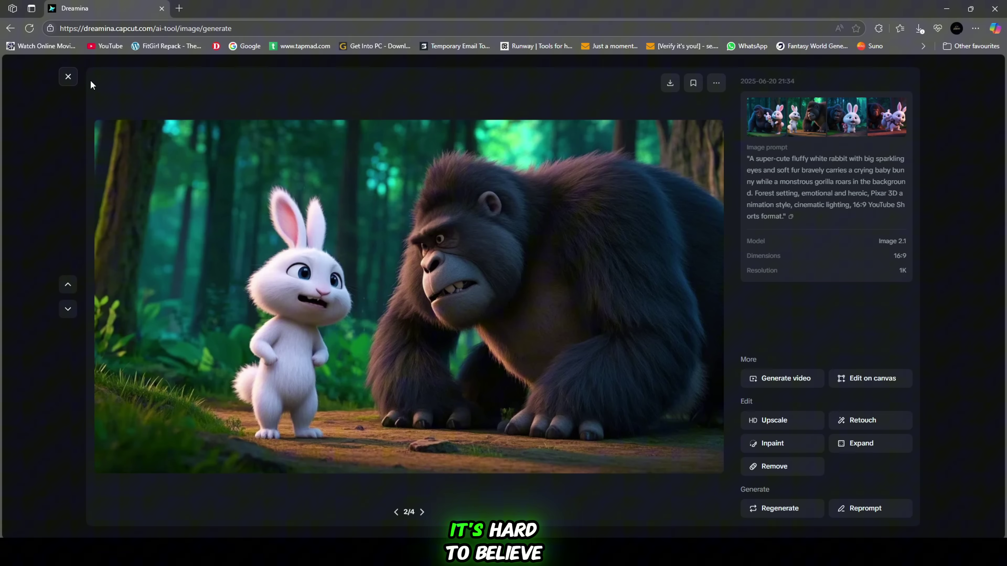
left_click(69, 77)
scroll(335, 262, "down", 5)
left_click(400, 316)
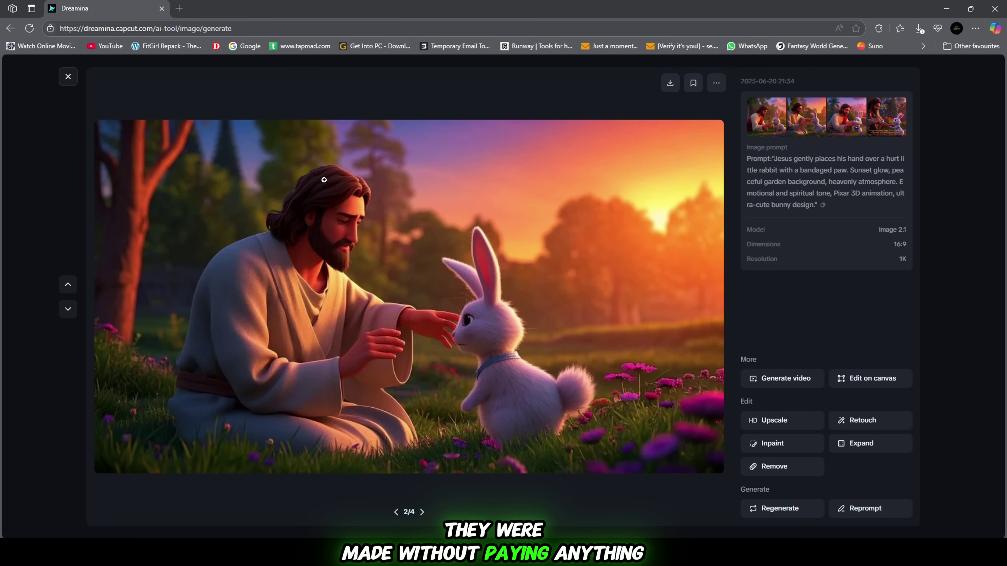
left_click(68, 77)
scroll(308, 272, "down", 2)
left_click(357, 329)
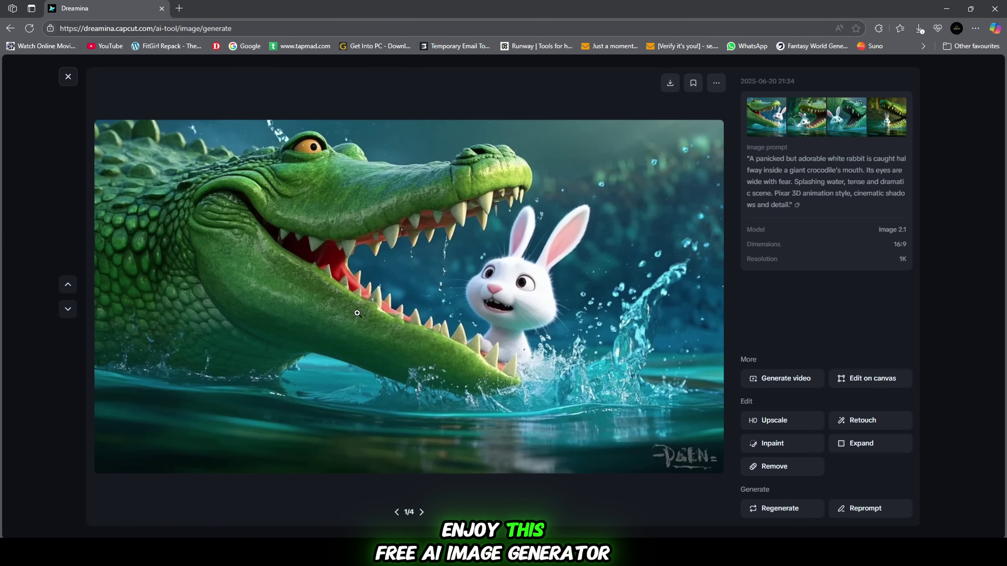
left_click(68, 76)
scroll(338, 336, "down", 3)
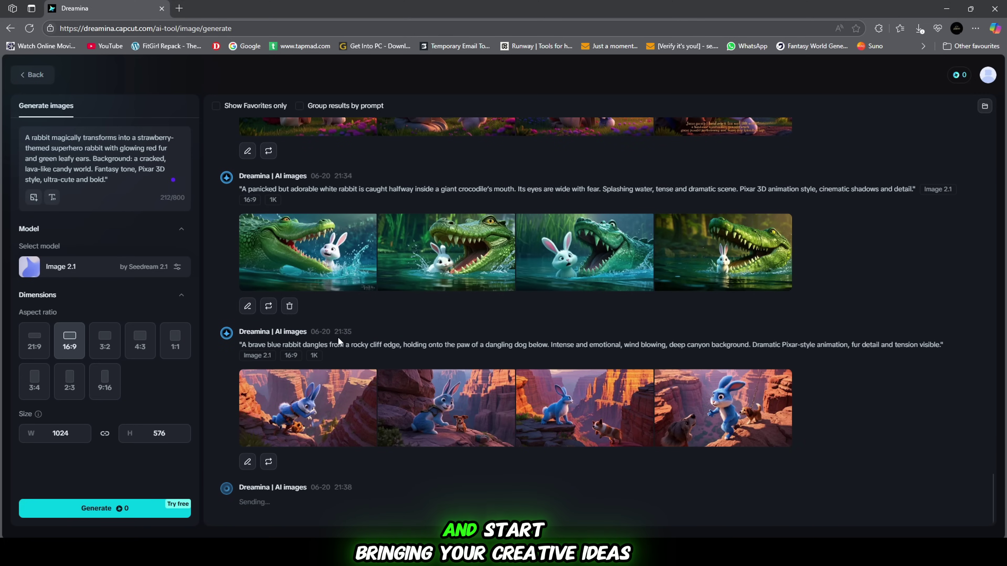
left_click(309, 405)
left_click(68, 76)
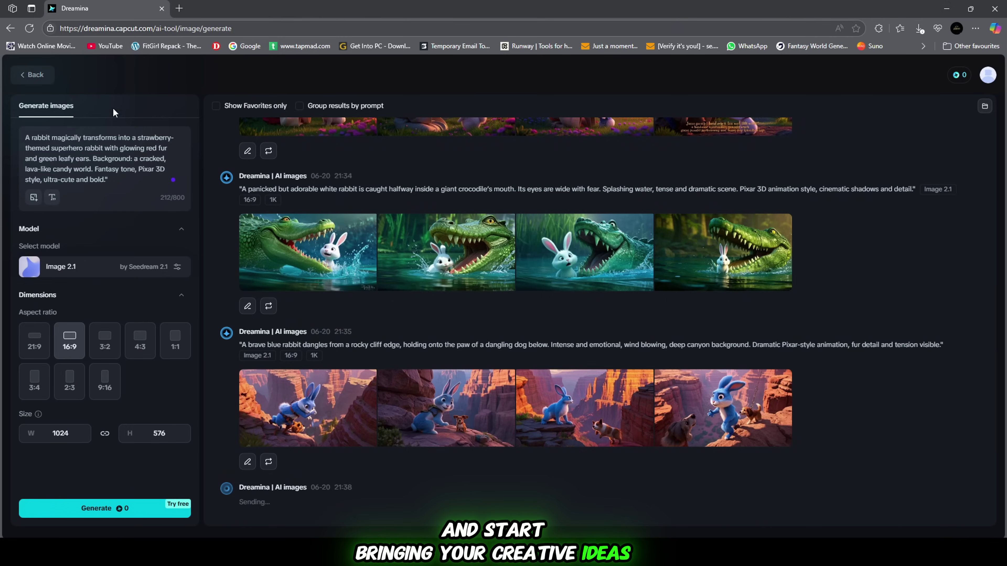
left_click(460, 408)
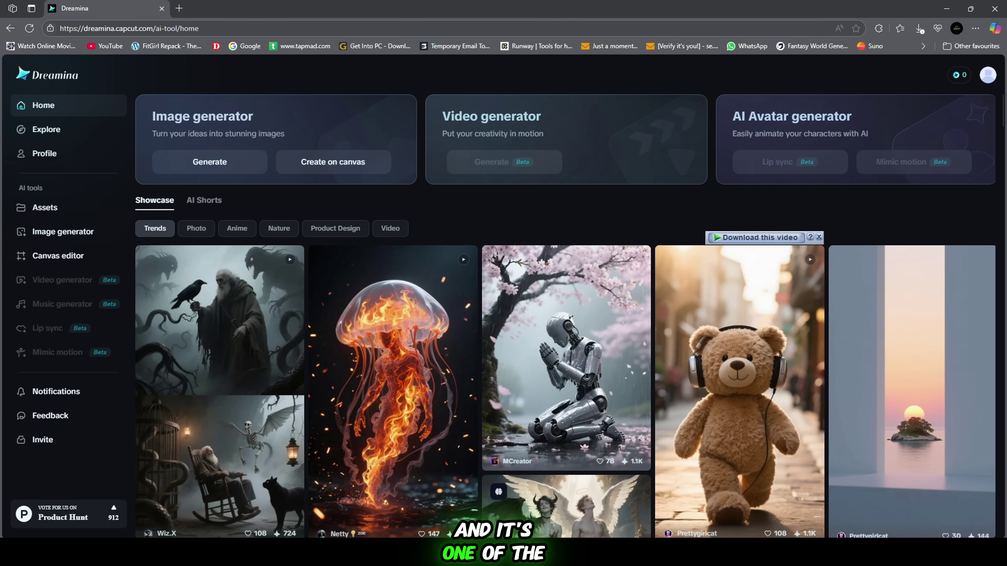
Connect Windscribe VPN to London, minimize it, and reload the Dreamina home page
left_click(908, 194)
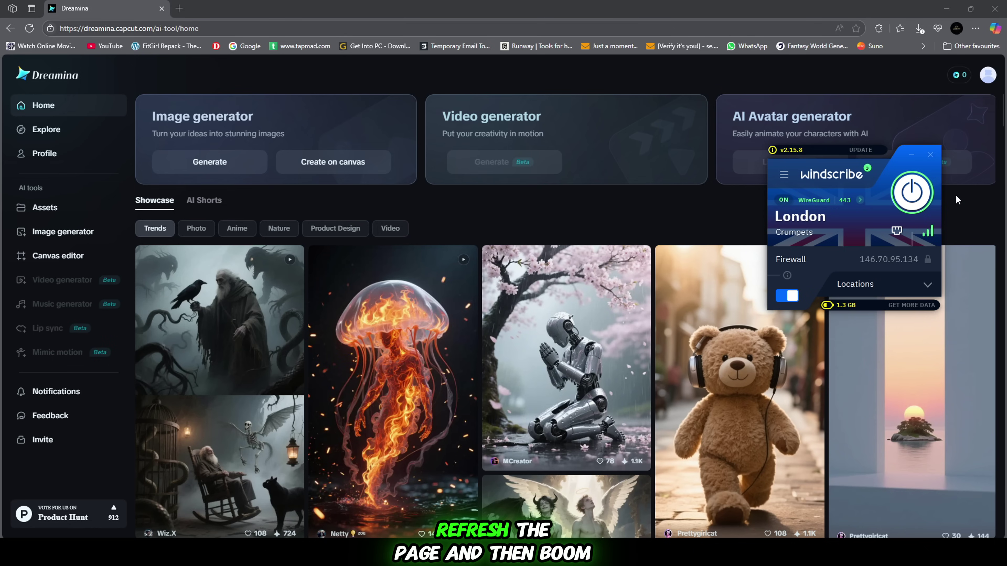
left_click(910, 156)
left_click(266, 25)
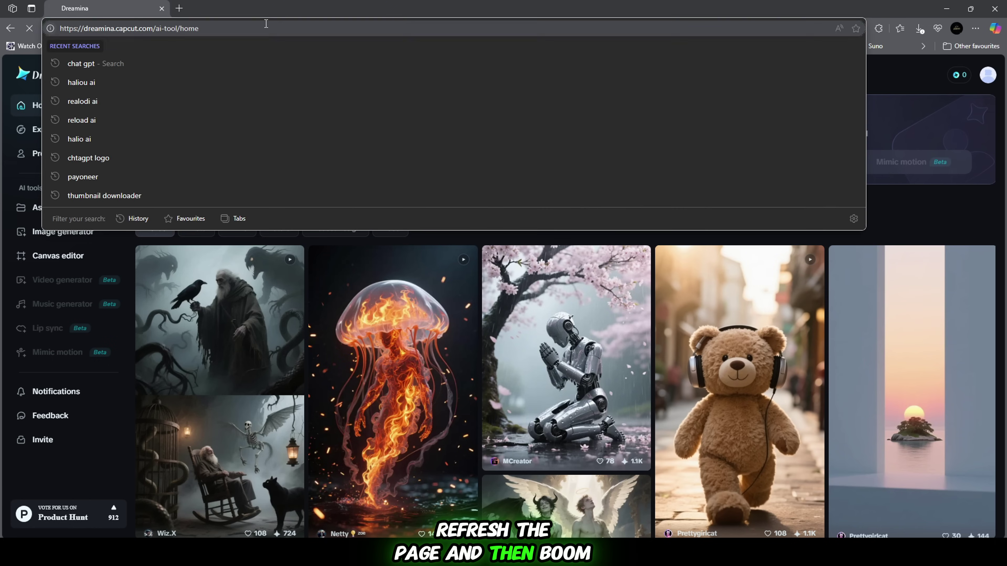
key("Return")
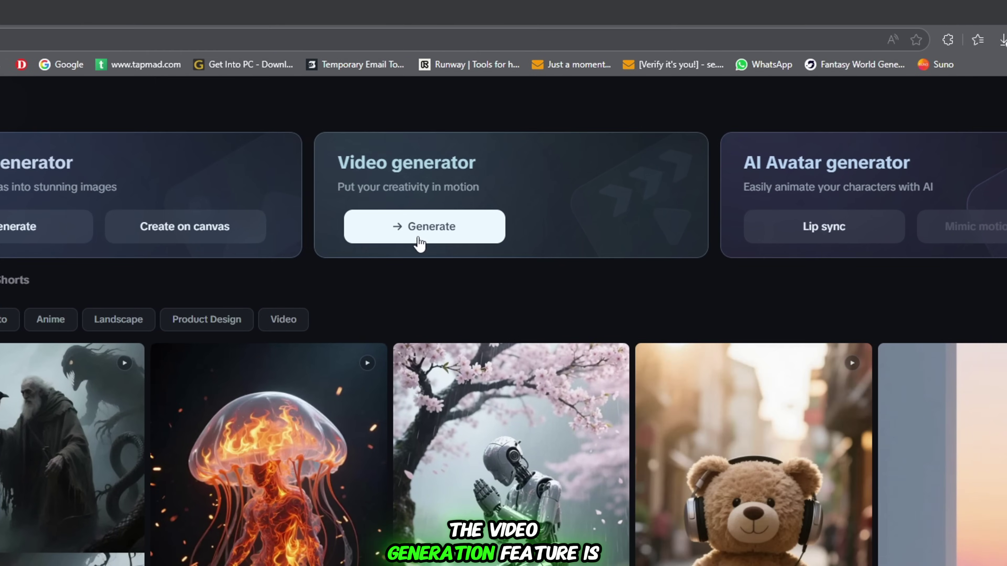
Open the video generator in Image prompt mode and upload the last Leonardo_Phoenix fluffy white rabbit JPG
left_click(419, 240)
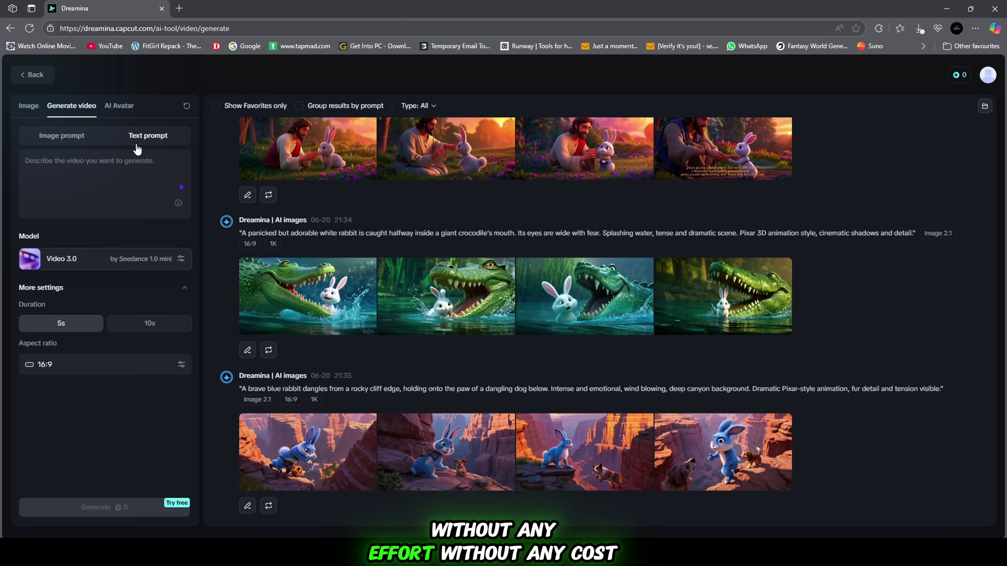
left_click(63, 135)
left_click(104, 174)
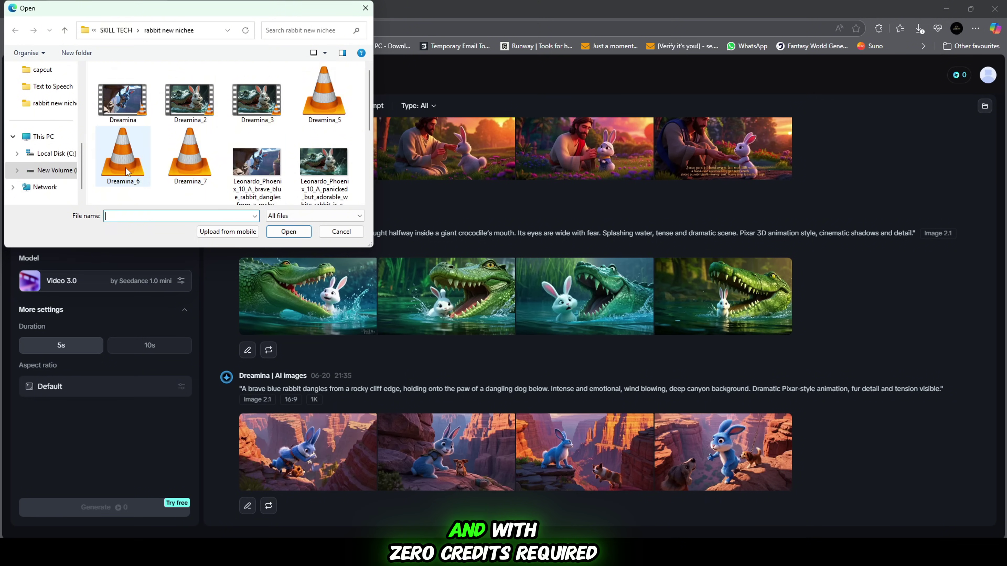
scroll(126, 171, "down", 5)
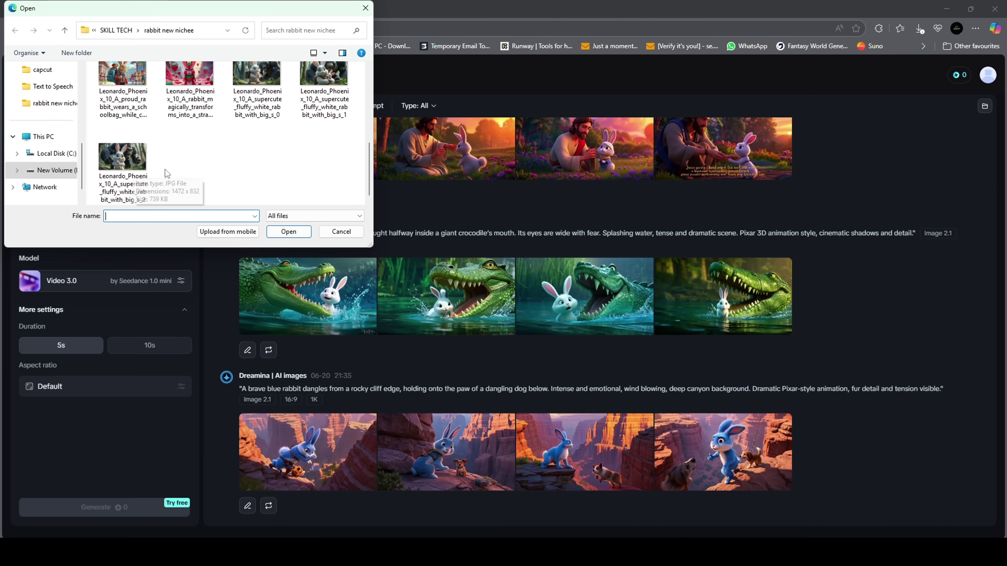
double_click(132, 168)
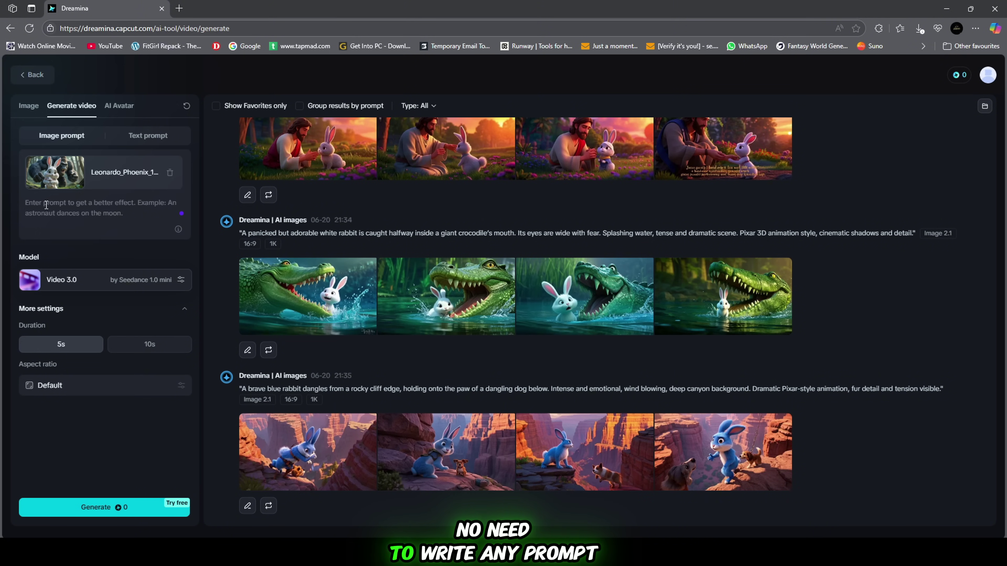
Switch the video model to Video S2.0 Pro and generate the clip
left_click(79, 279)
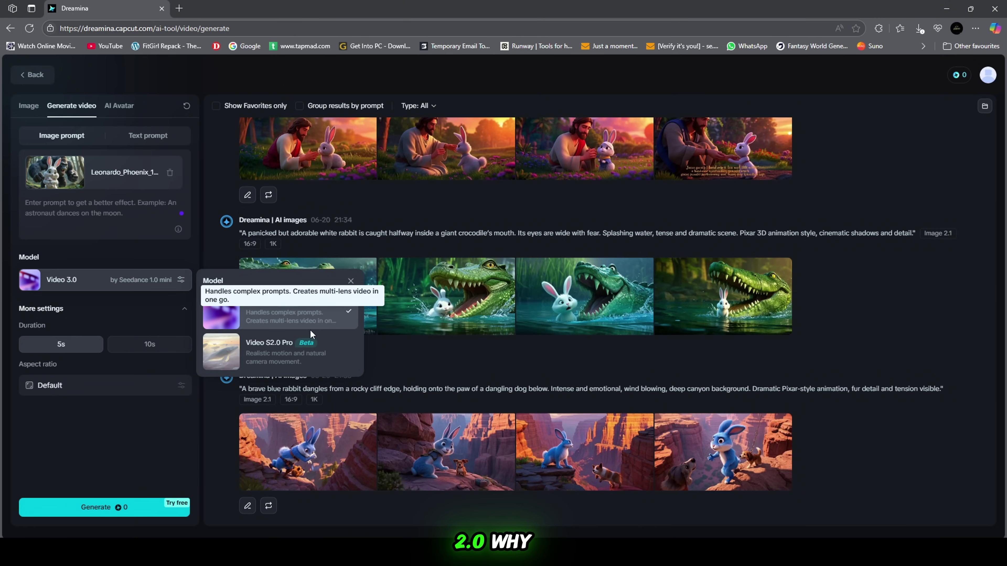
left_click(270, 359)
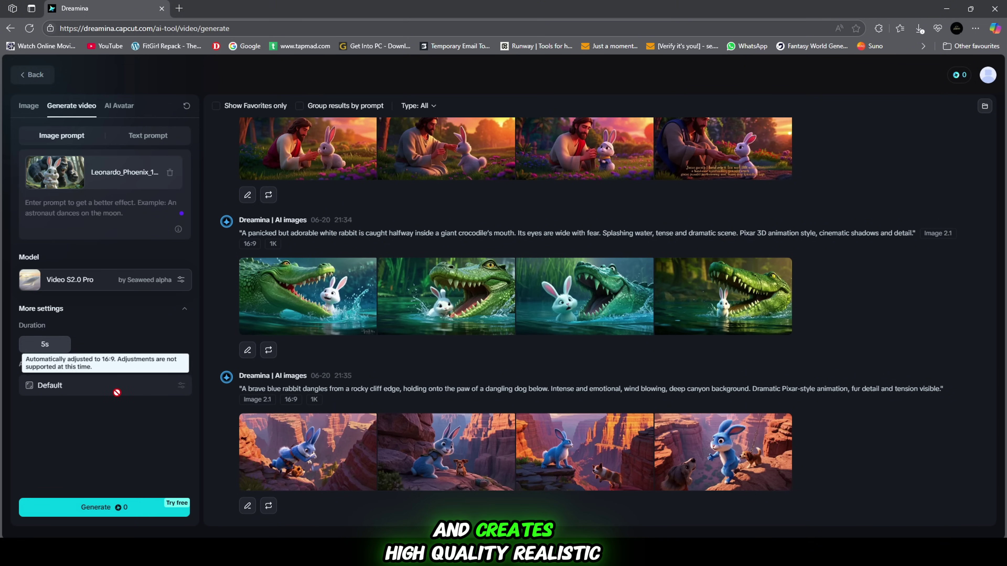
left_click(117, 515)
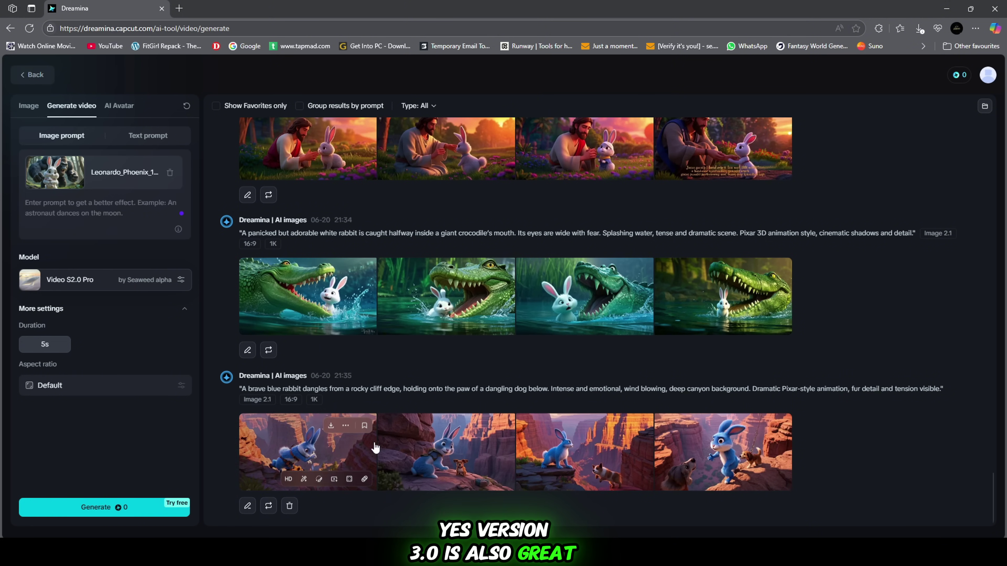
Scroll the results feed and open the blue-rabbit cliff video at full size
scroll(377, 442, "up", 10)
scroll(386, 445, "up", 10)
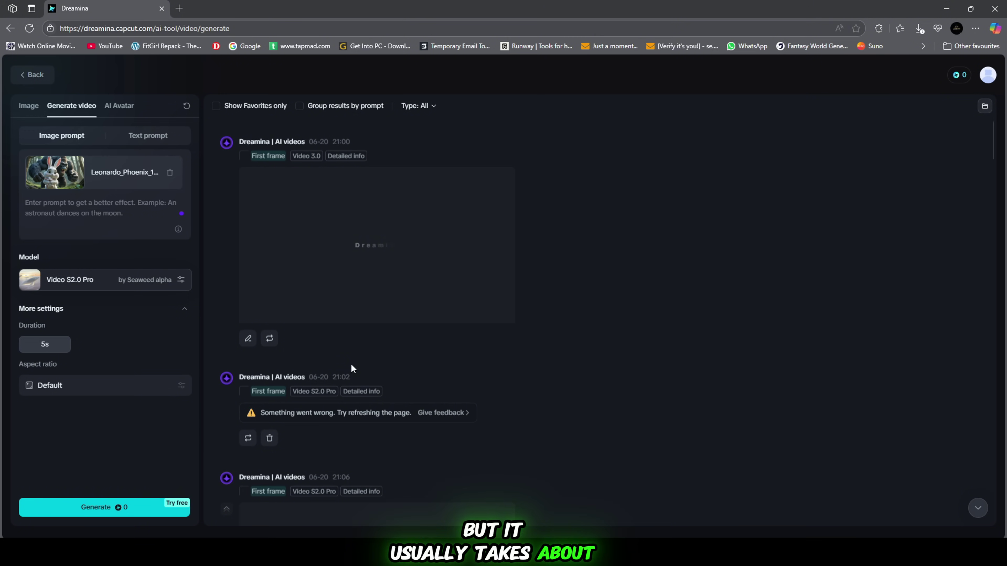
scroll(412, 369, "down", 6)
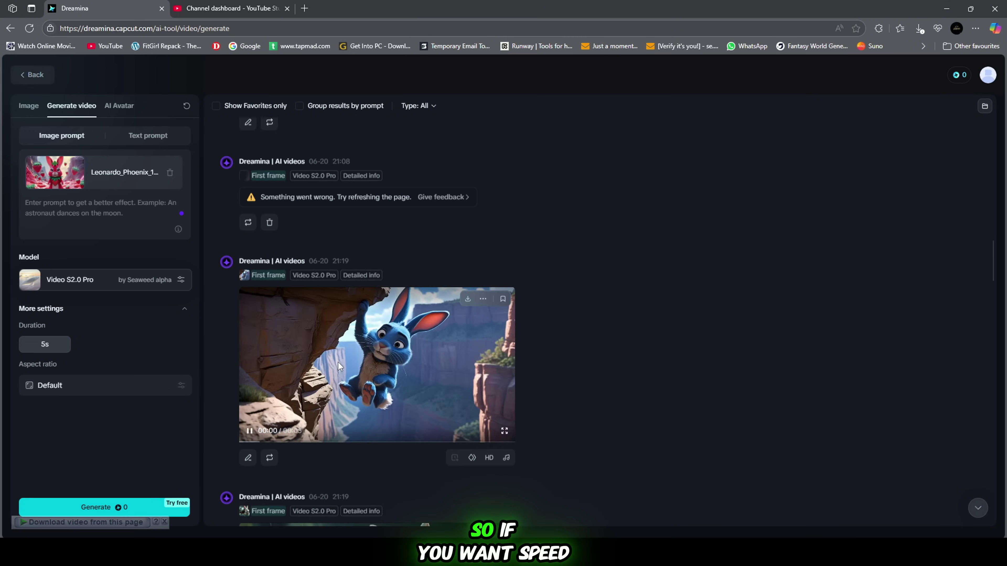
scroll(338, 362, "down", 4)
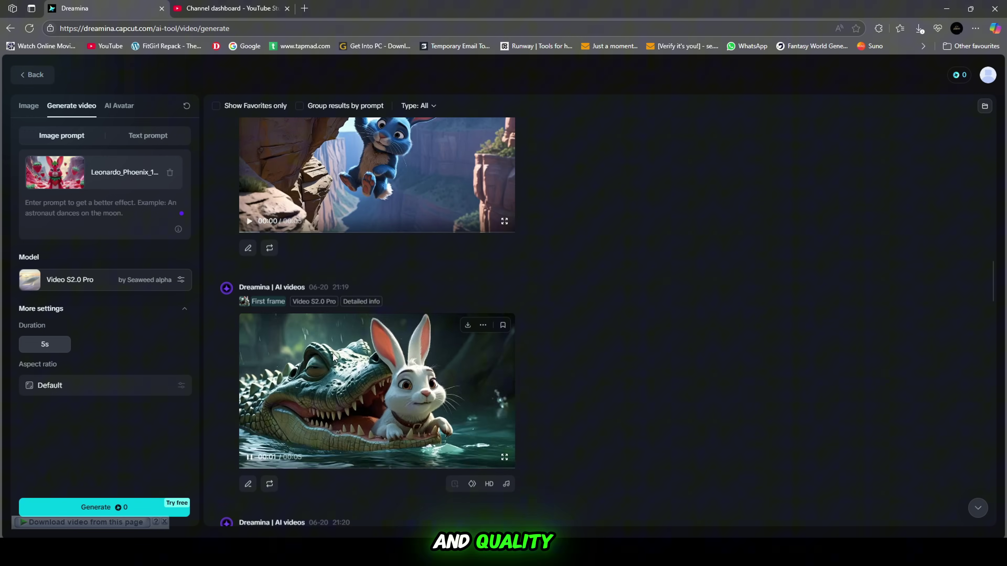
scroll(337, 357, "up", 3)
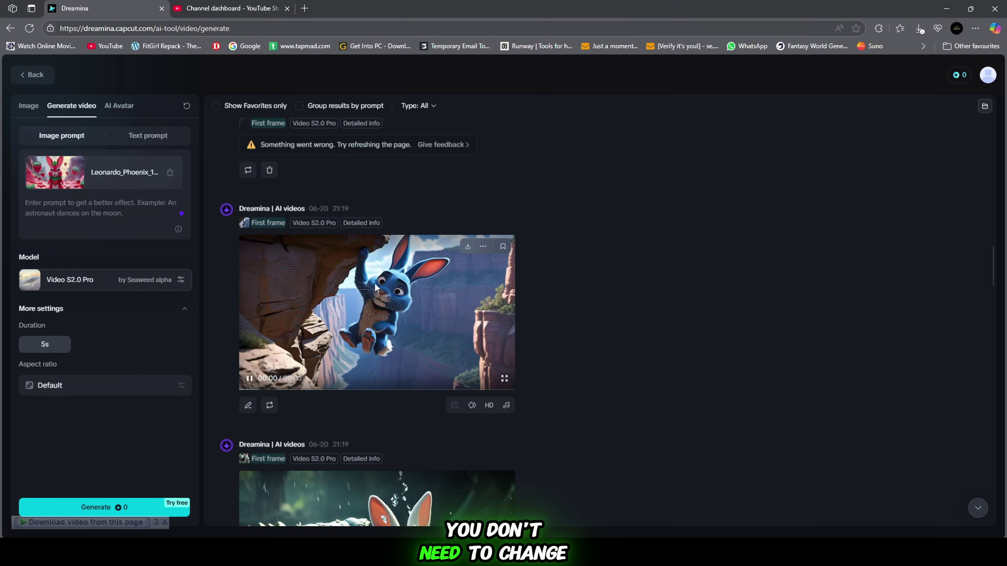
scroll(385, 308, "down", 3)
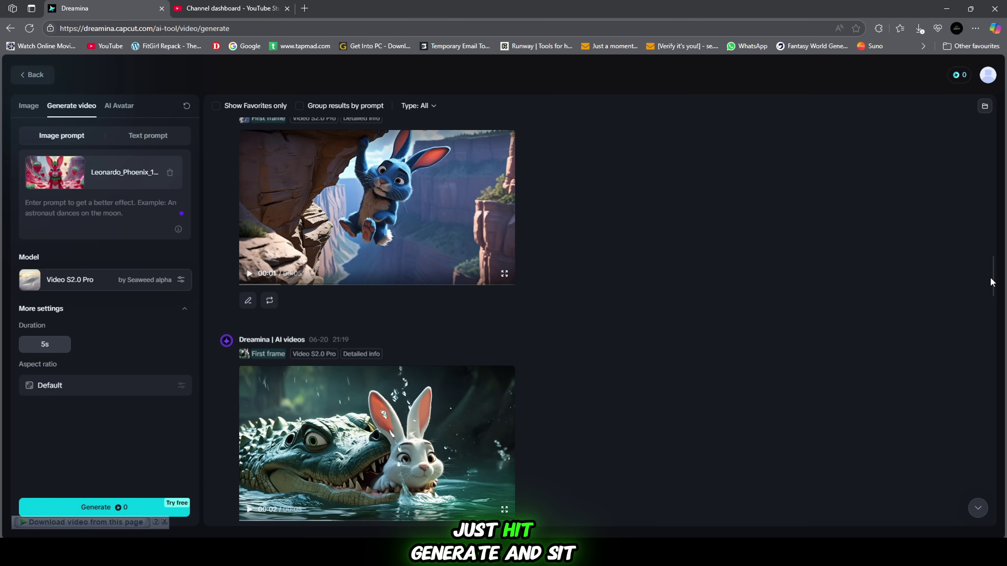
scroll(993, 313, "down", 15)
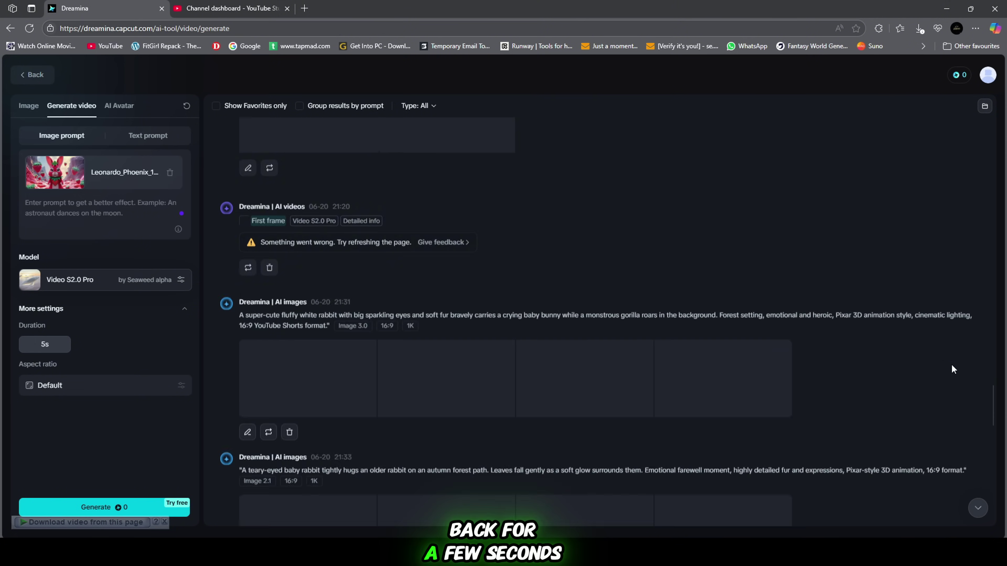
scroll(380, 351, "up", 15)
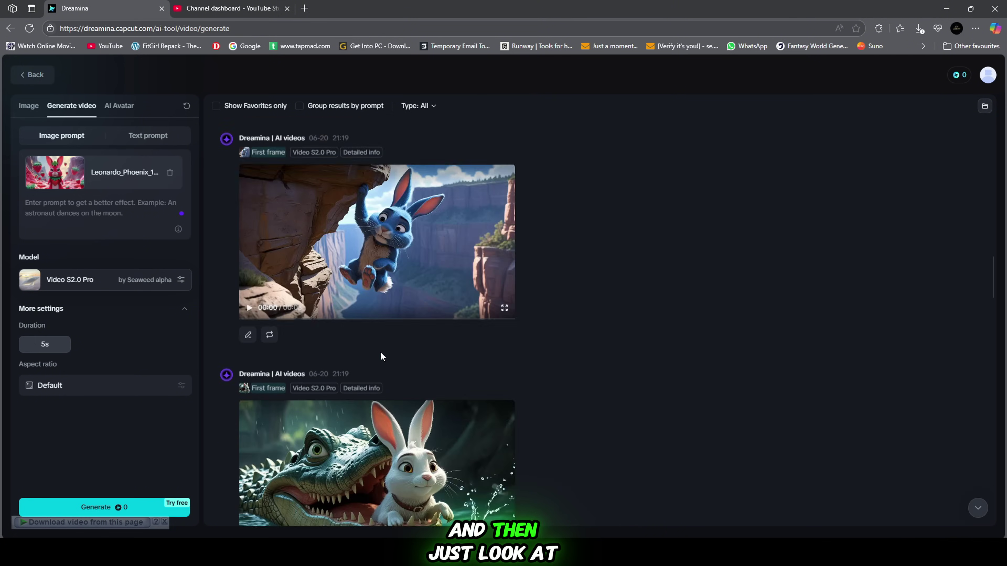
scroll(380, 351, "down", 3)
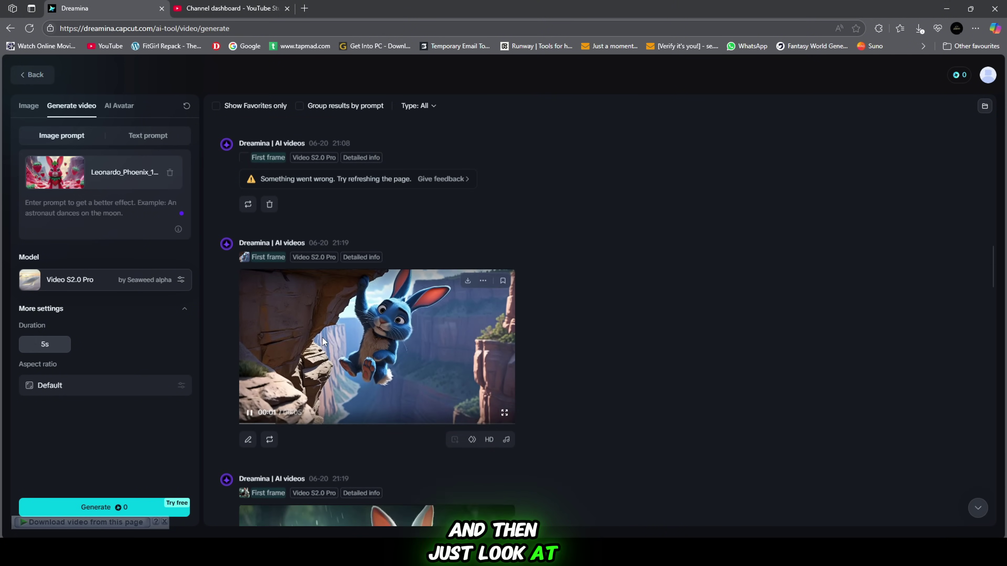
left_click(358, 334)
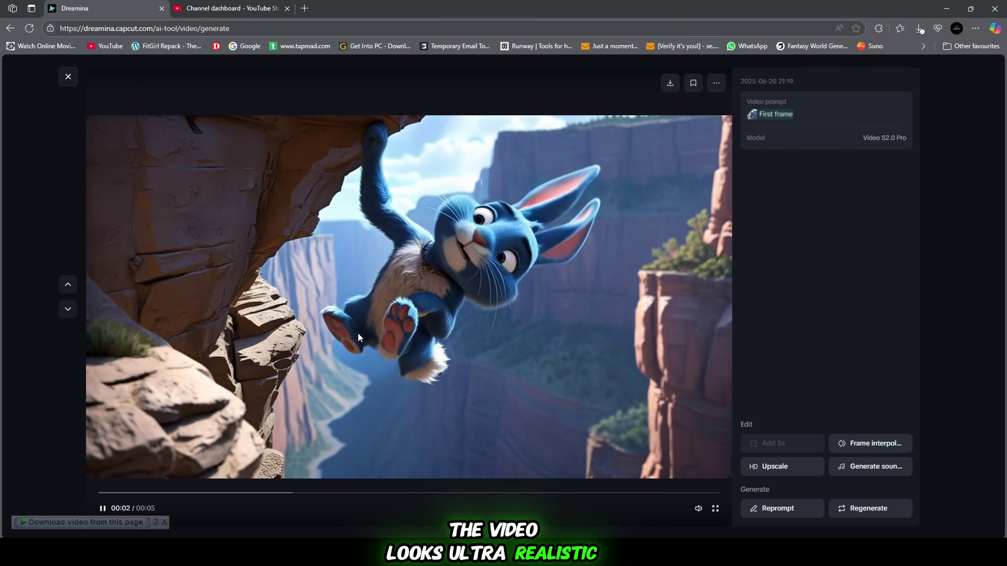
Step forward through the generated videos: crocodile, backpack rabbit, strawberry rabbit and beyond
left_click(67, 310)
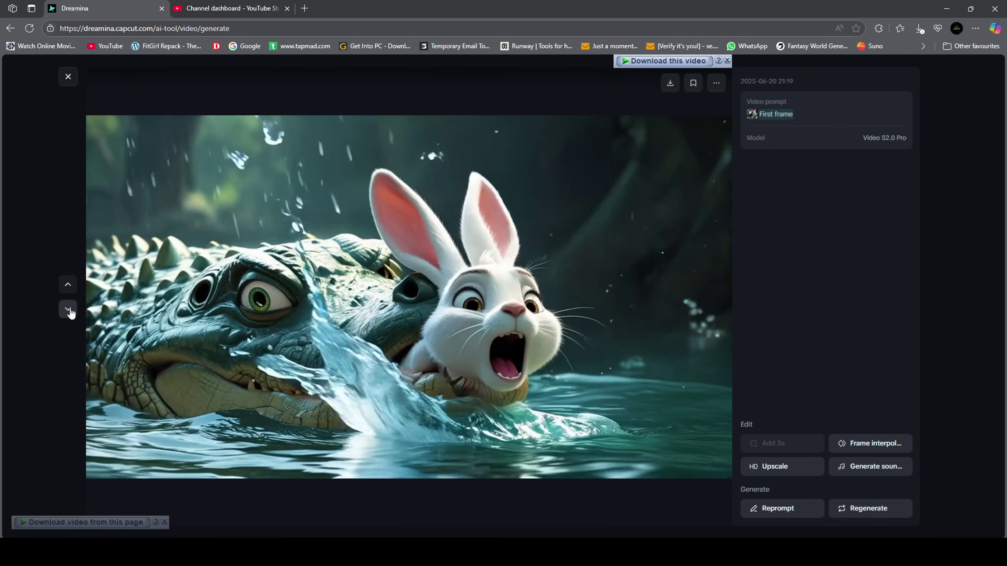
left_click(68, 310)
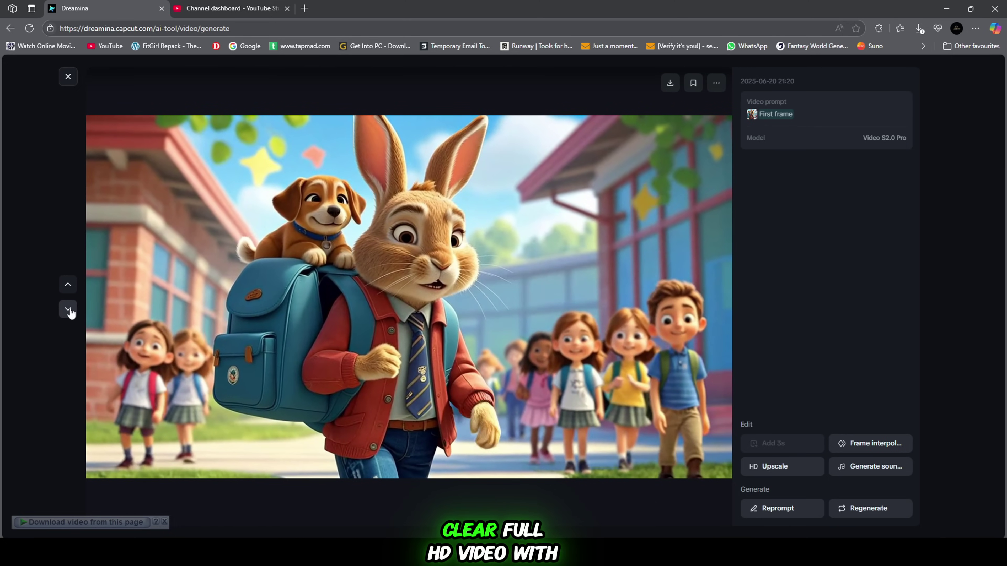
left_click(69, 310)
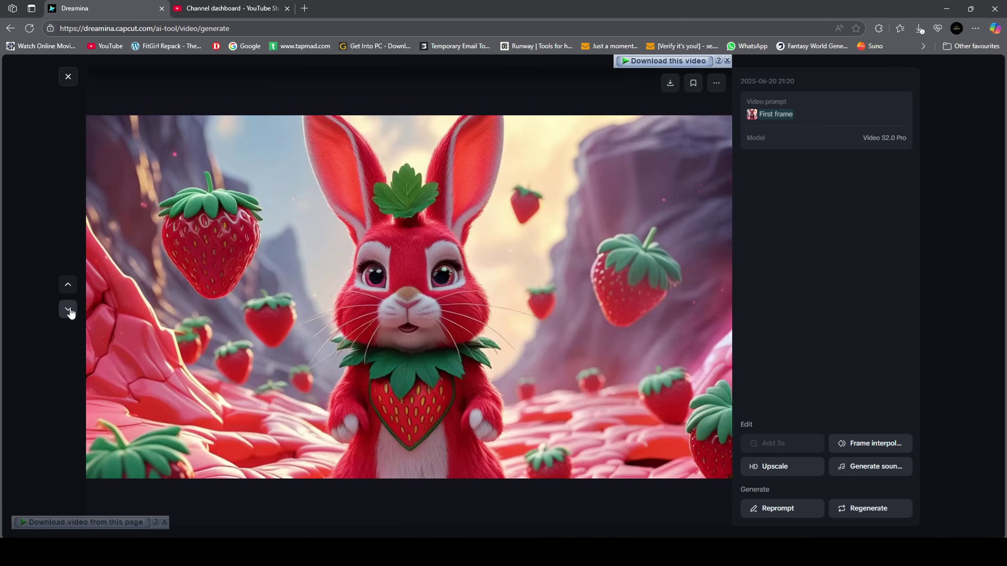
left_click(69, 311)
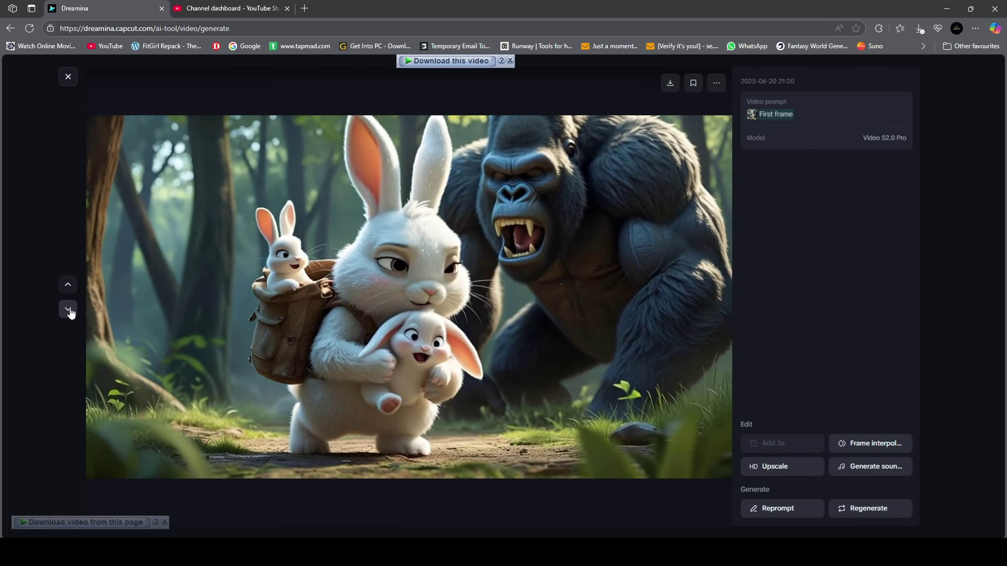
left_click(68, 310)
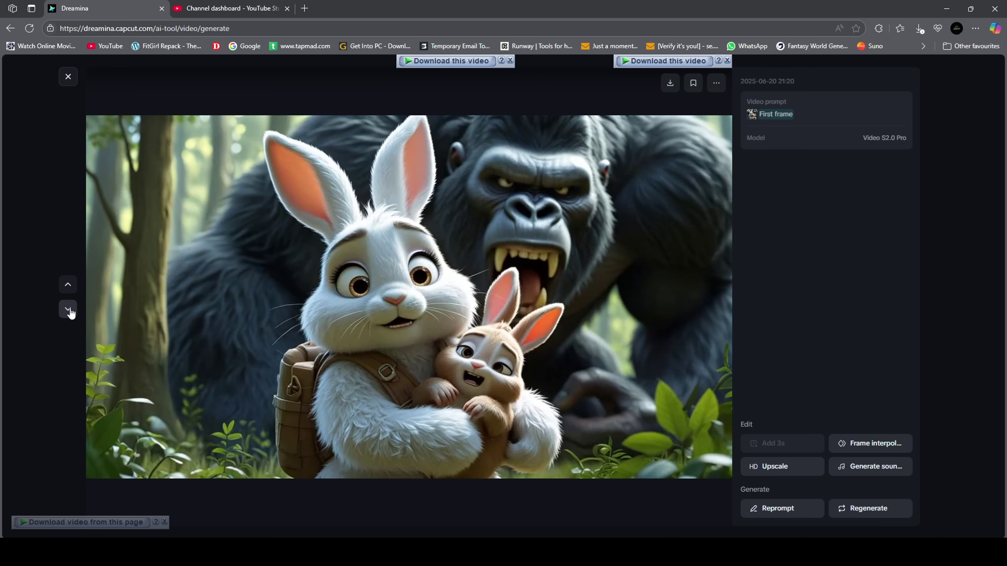
left_click(69, 311)
Step back past the gorilla, schoolyard and crocodile videos to the blue cliff rabbit
left_click(68, 287)
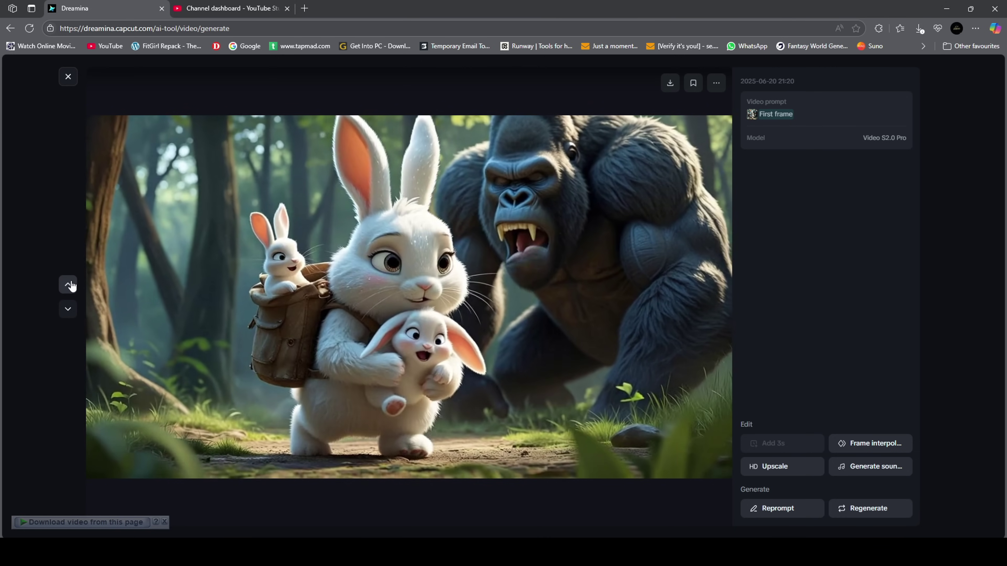
left_click(68, 286)
left_click(68, 286)
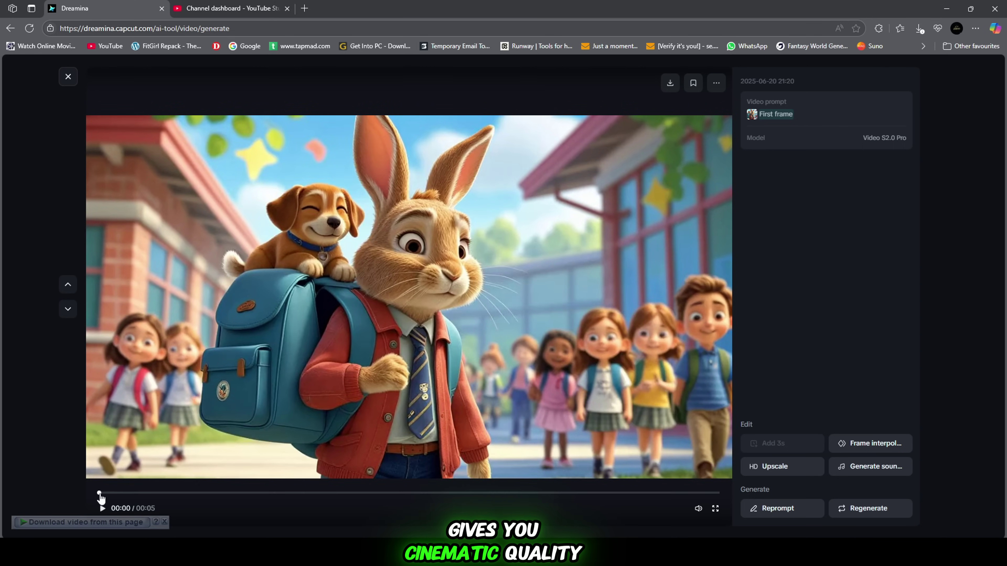
left_click(71, 291)
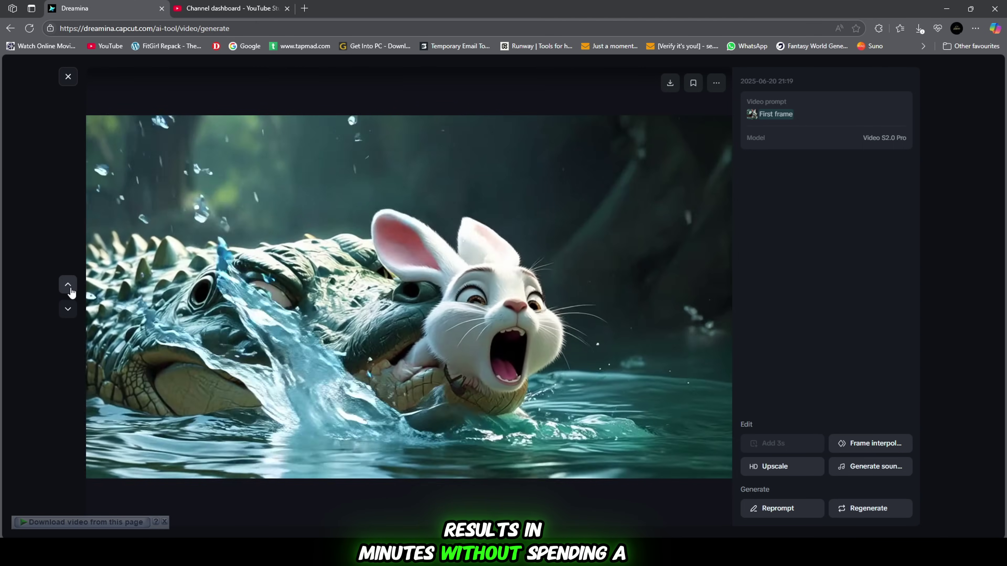
left_click(71, 292)
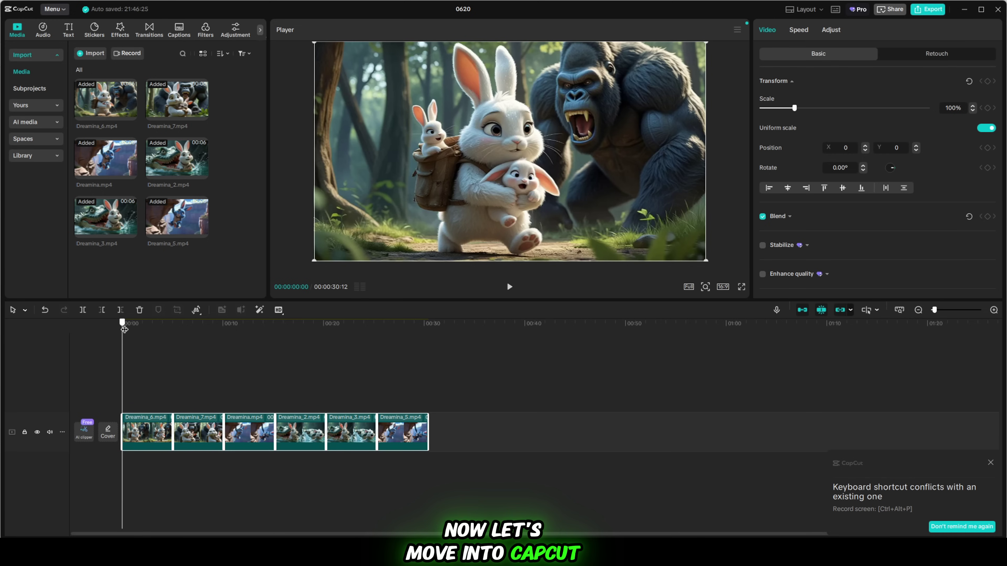
Move Dreamina.mp4, the blue cliff-rabbit clip, to the start of the timeline
mouse_move(124, 329)
left_mouse_down()
mouse_move(411, 334)
mouse_move(123, 334)
left_mouse_up()
left_click(246, 440)
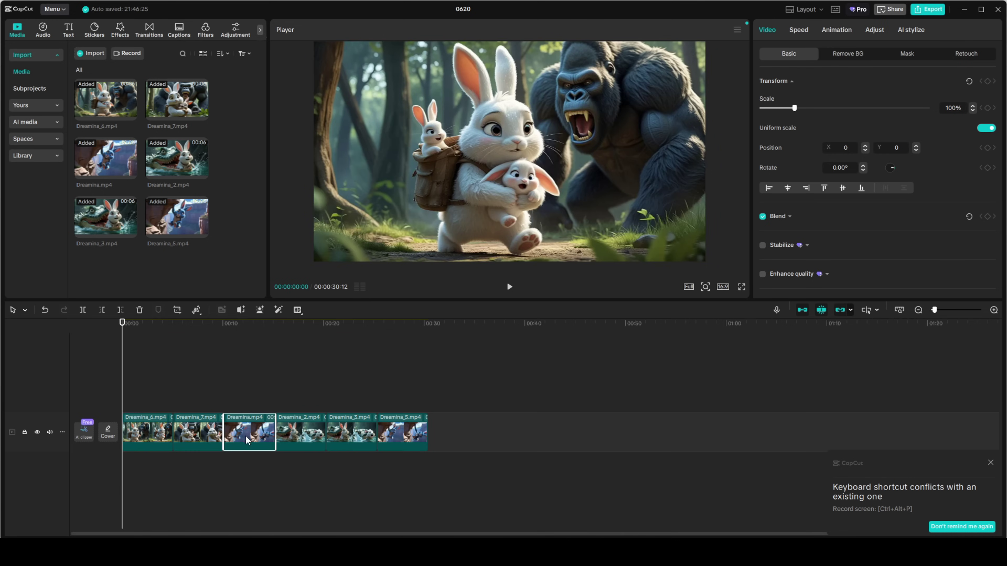
left_click_drag(246, 441, 111, 434)
Place Dreamina_5.mp4 second on the timeline, right after Dreamina.mp4
left_click(247, 435)
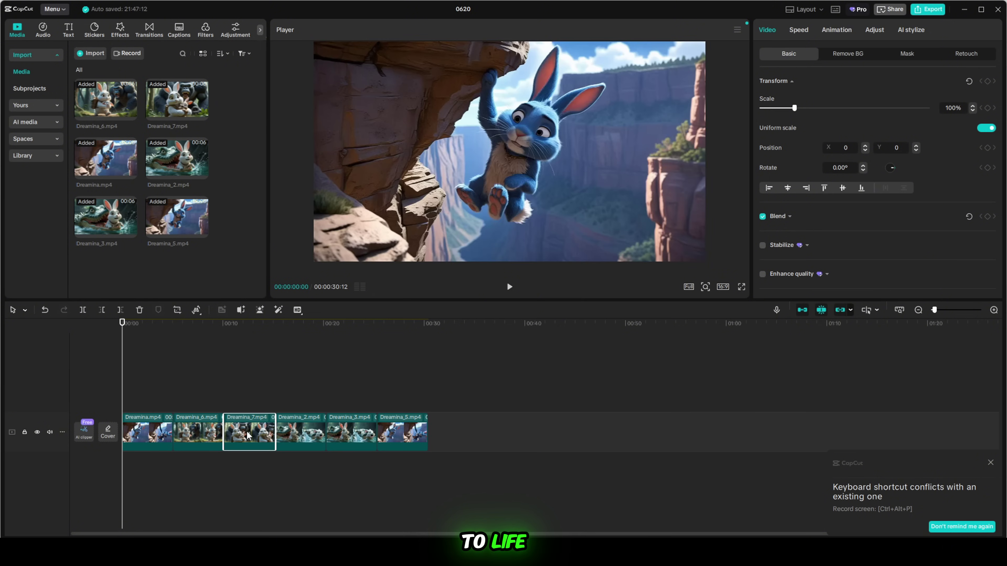
key("Right")
key("Right")
key("Right")
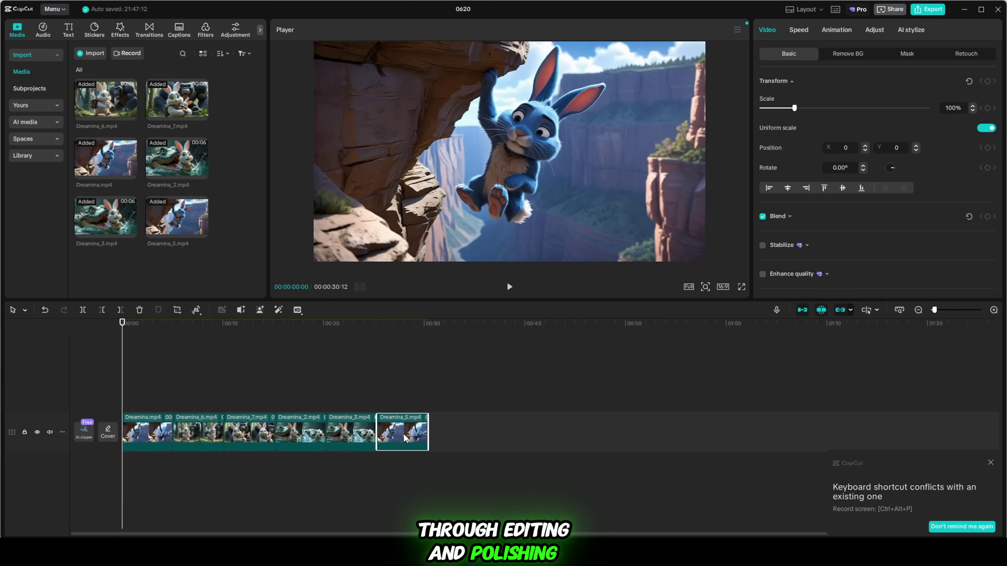
left_click_drag(405, 437, 201, 441)
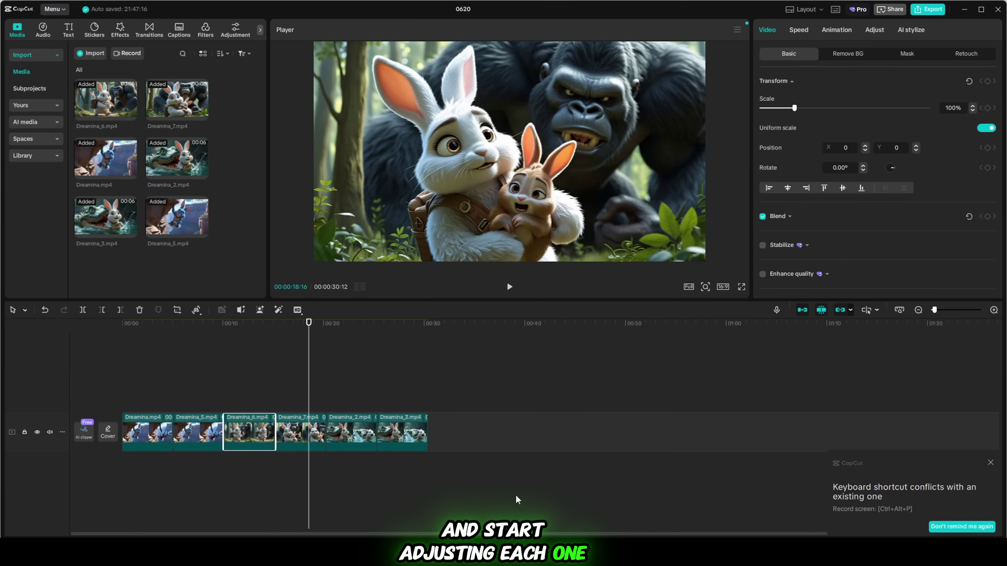
Place the Trending Vertical Shake effect over the first clip at the timeline start and preview it
left_click_drag(313, 329, 112, 353)
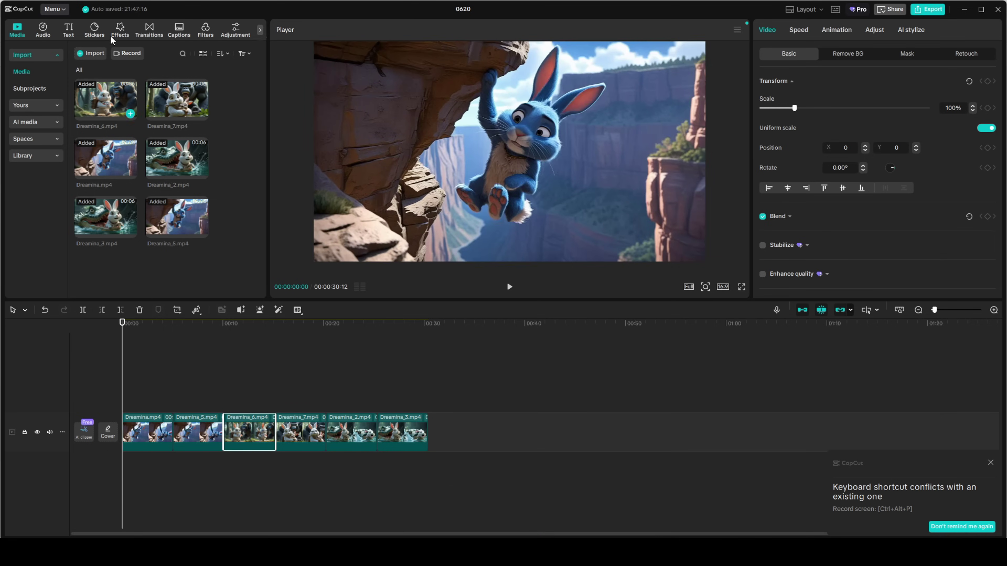
left_click(132, 34)
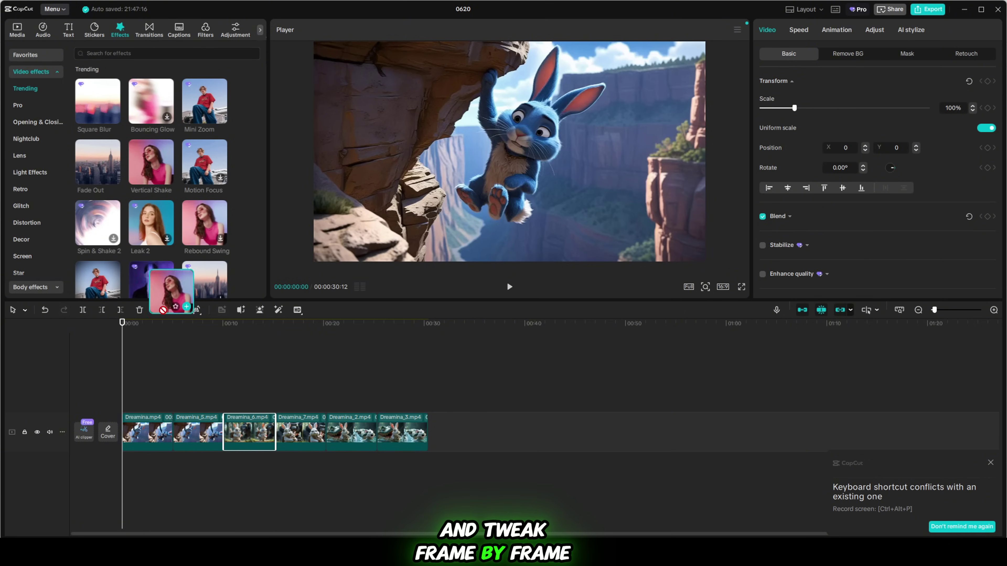
left_click_drag(156, 267, 171, 418)
left_click_drag(170, 427, 164, 426)
left_click(510, 286)
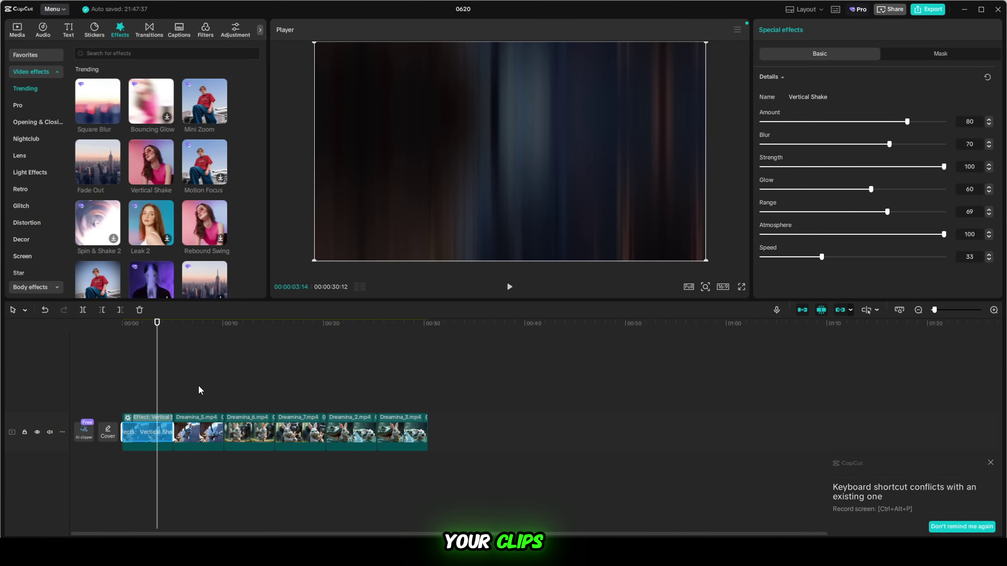
left_click(81, 334)
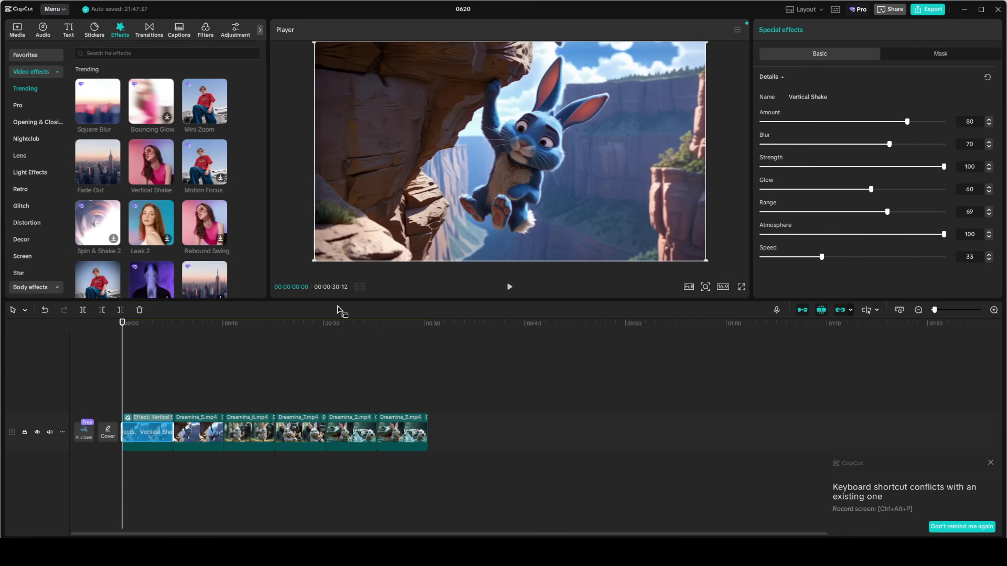
Undo the Vertical Shake and add a 0.5s Blur transition between Dreamina_6 and Dreamina_7, then preview
key("ctrl+z")
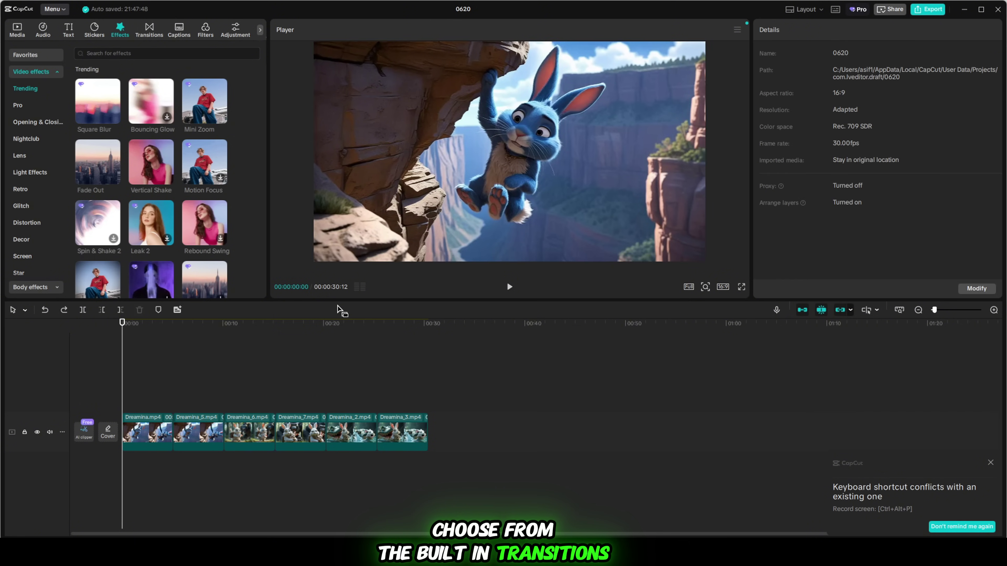
left_click(144, 33)
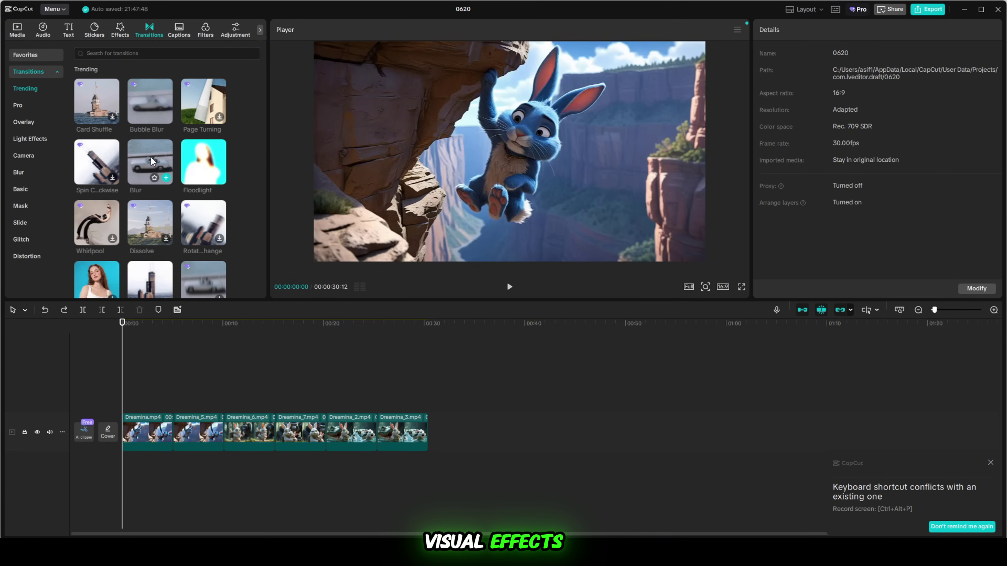
left_click_drag(151, 158, 172, 435)
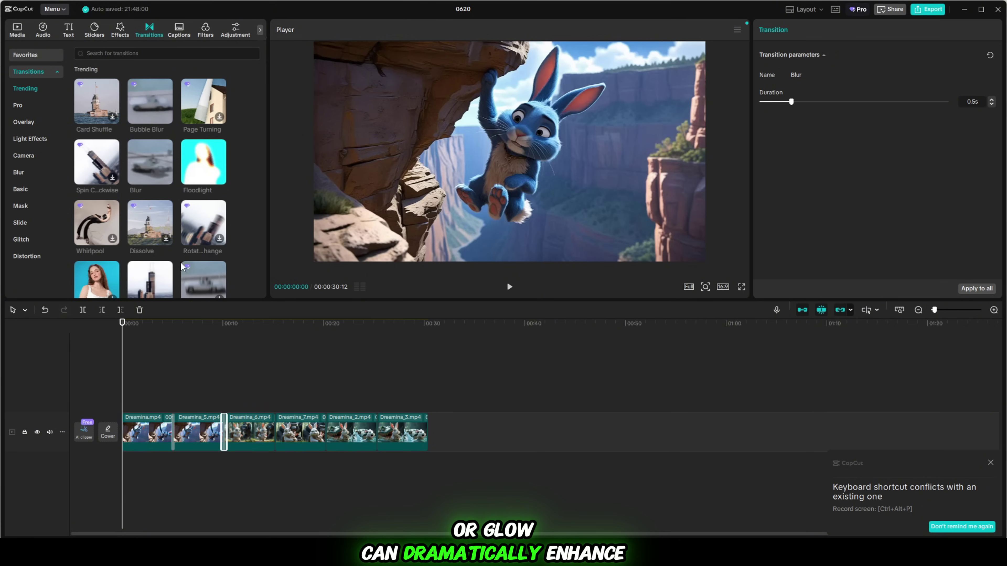
left_click_drag(145, 175, 275, 431)
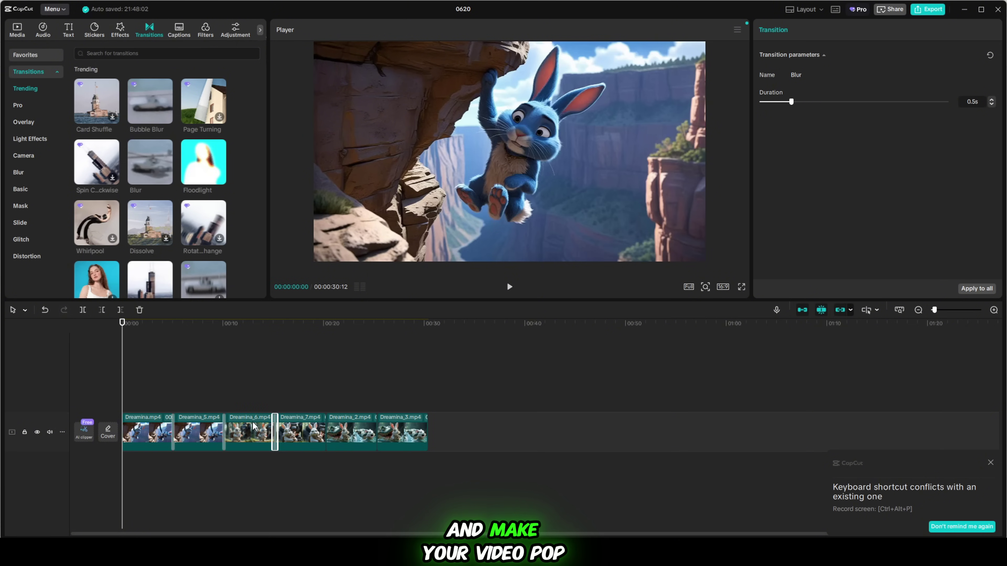
left_click(511, 287)
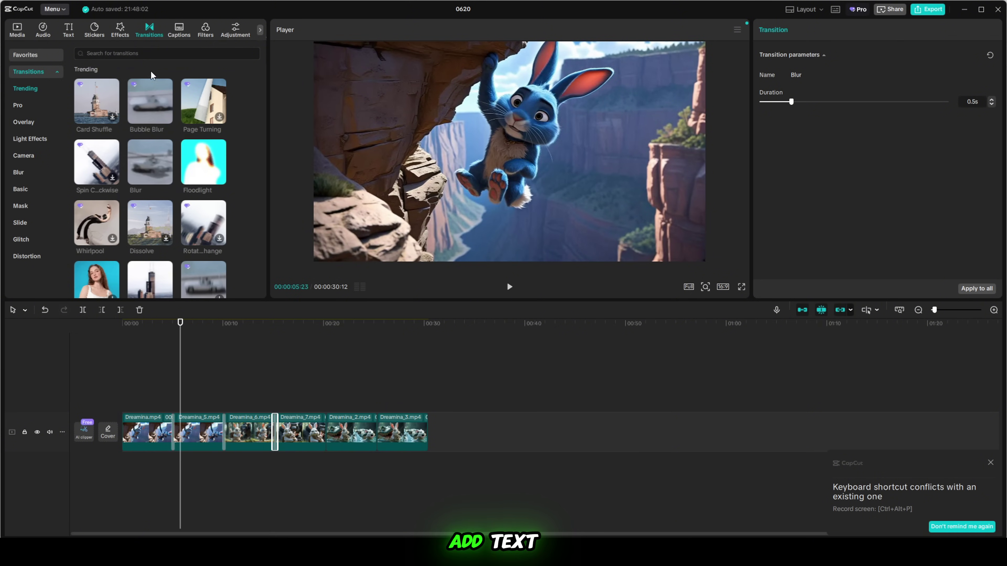
Browse the video effects library again
left_click(120, 29)
scroll(173, 195, "down", 1)
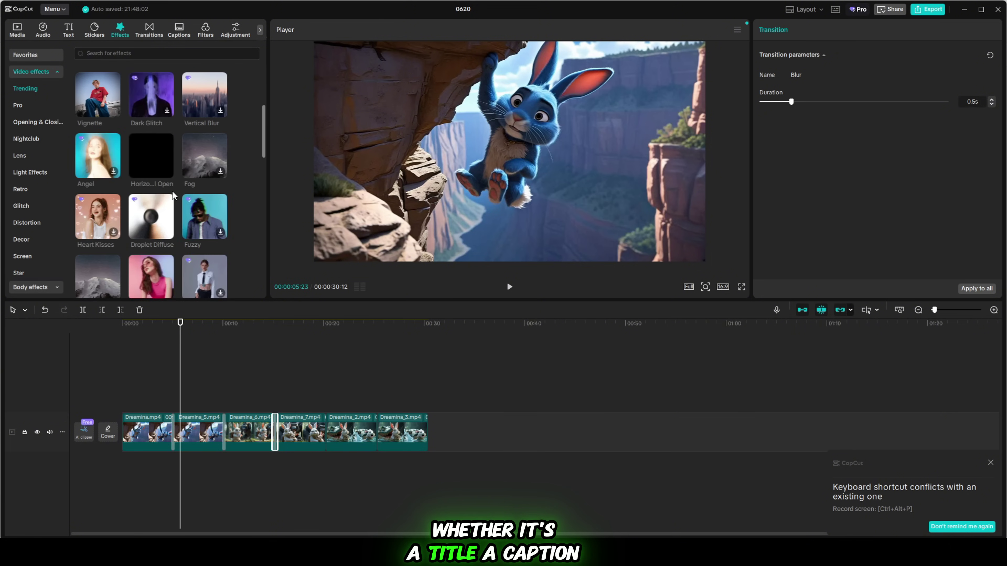
scroll(174, 195, "up", 3)
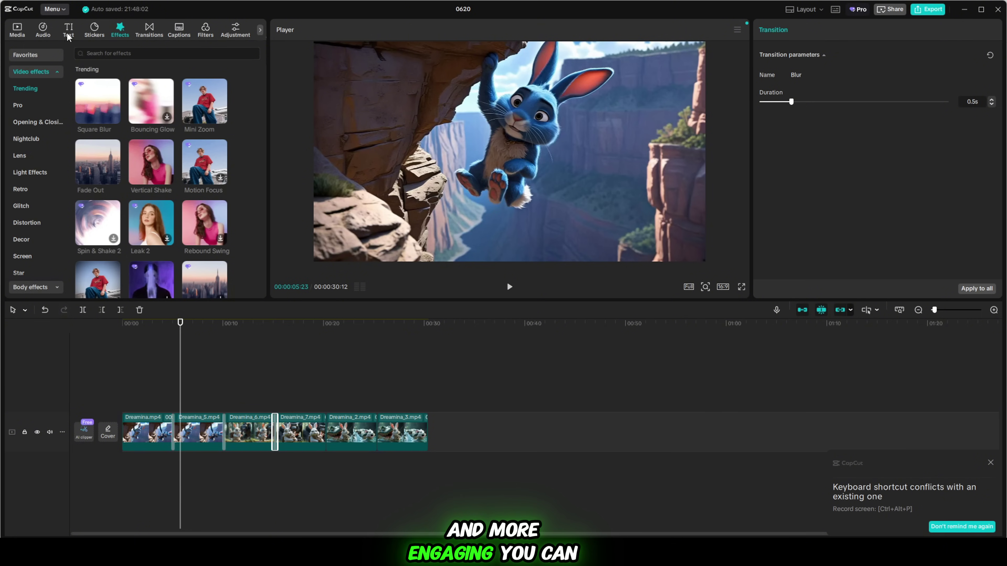
Add a trending styled text clip at the start of the timeline
left_click(68, 32)
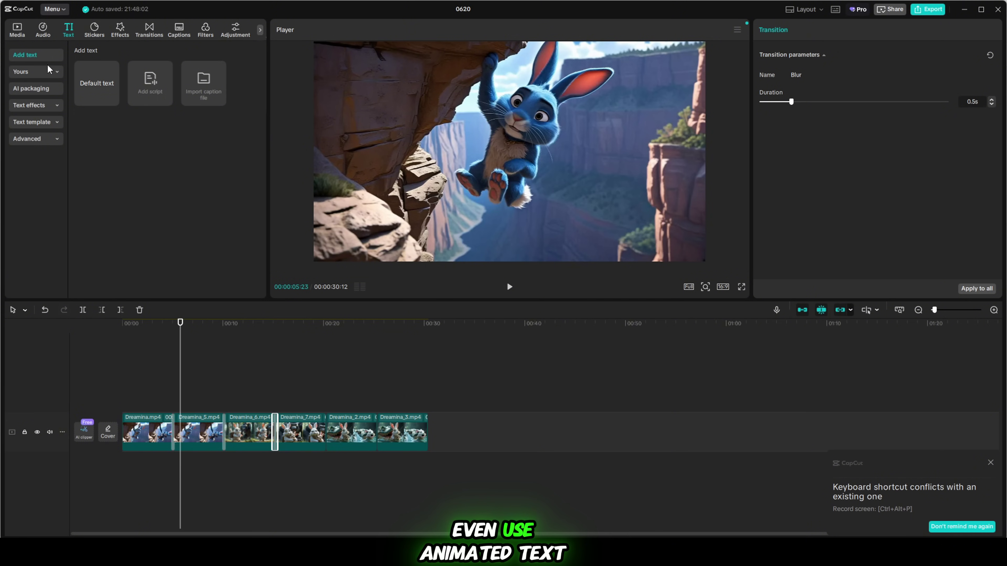
left_click(53, 71)
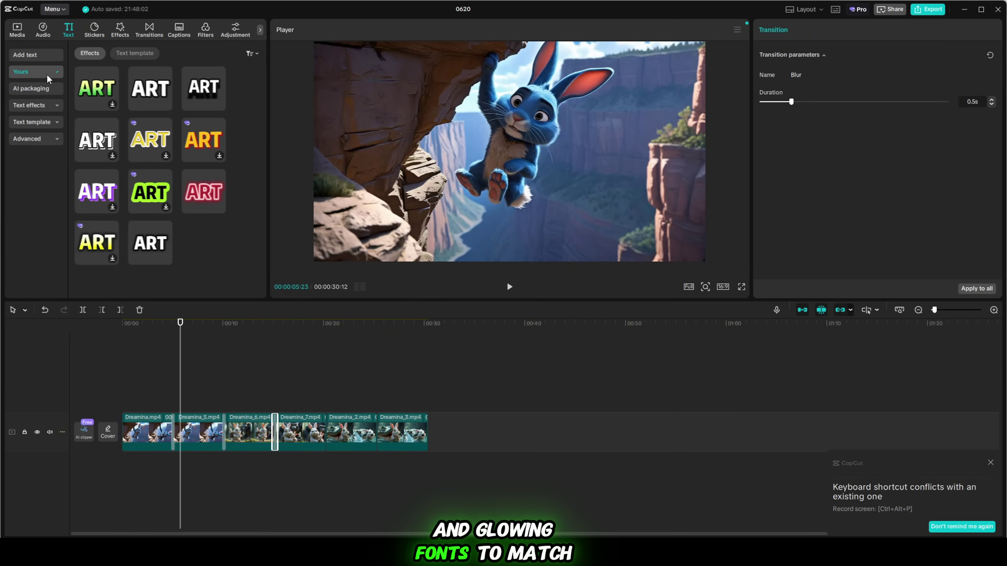
left_click(47, 98)
left_click(601, 149)
left_click(36, 105)
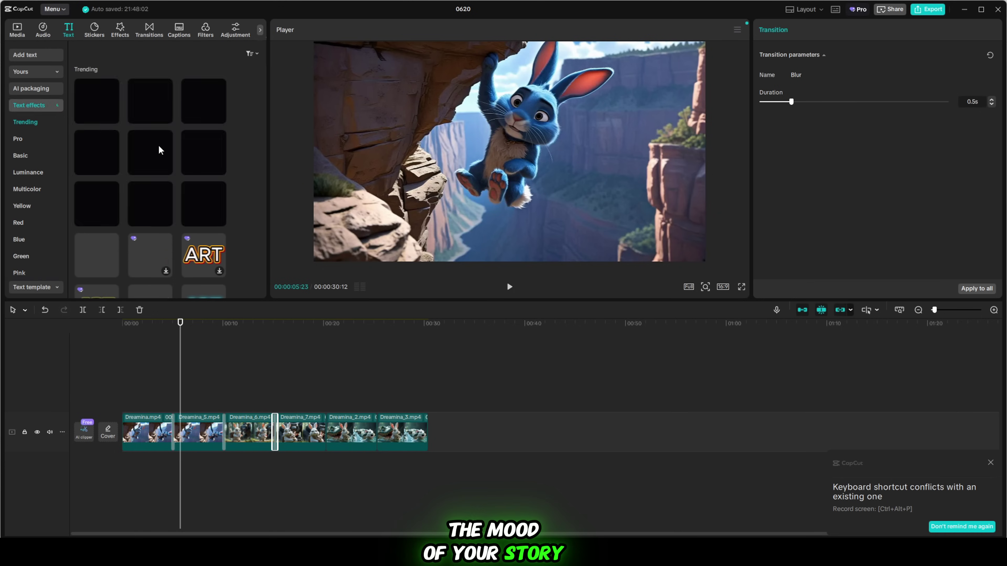
left_click_drag(105, 110, 127, 405)
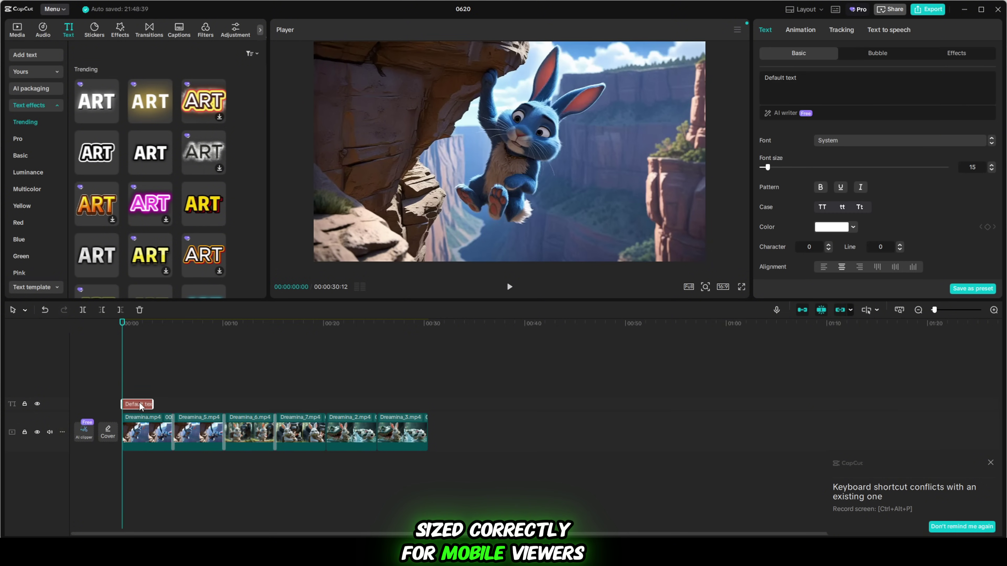
Replace the placeholder with 'RABBIT JOURNEY' and move the title to the bottom-left of the frame
key("ctrl+a")
key("BackSpace")
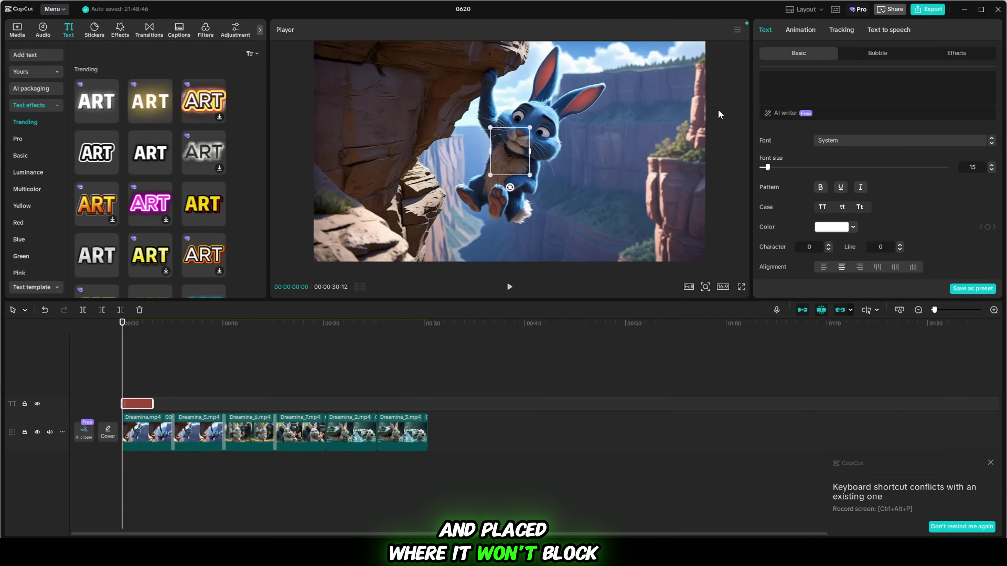
type("RABBIT JOURNEY")
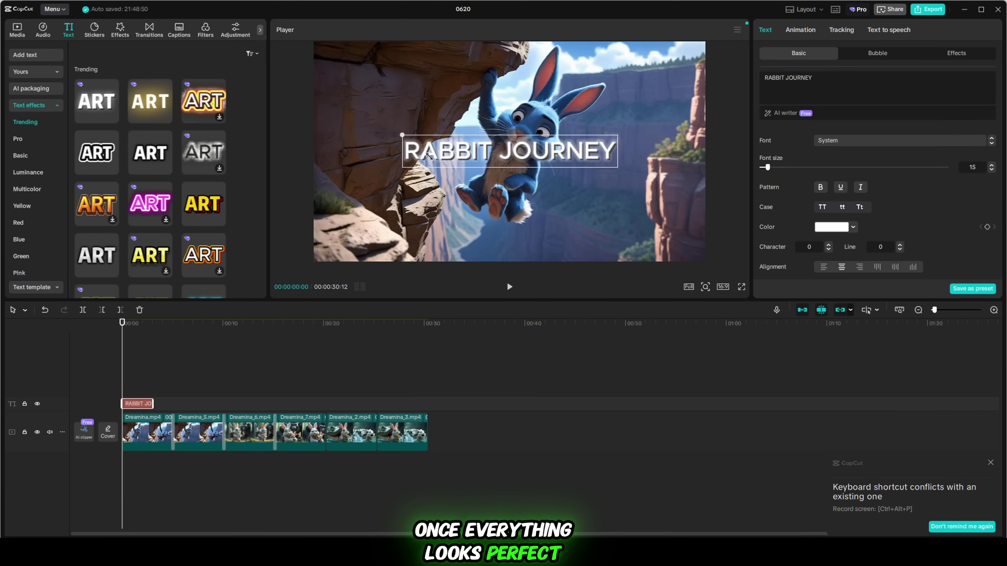
left_click_drag(529, 156, 426, 255)
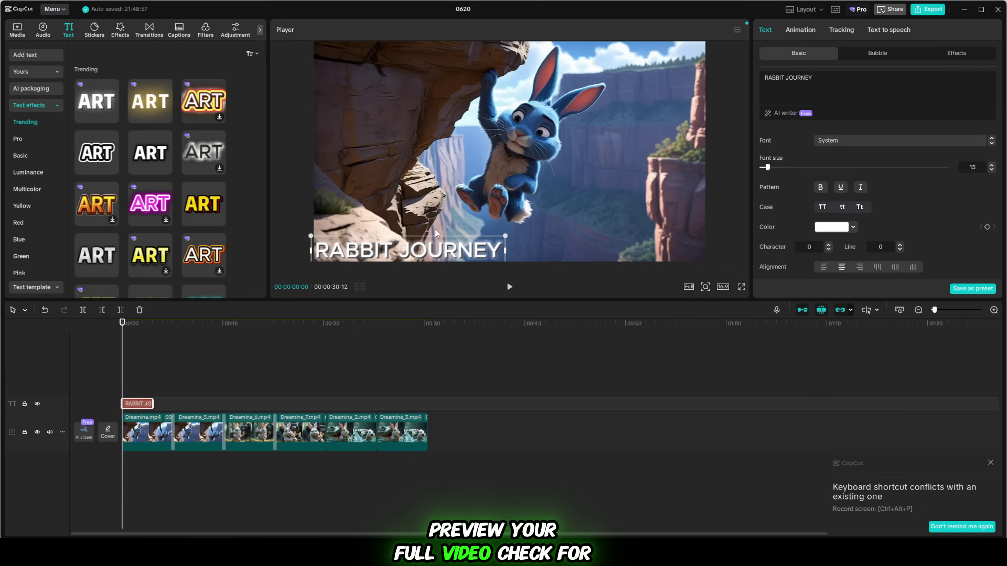
Play back the finished video with its RABBIT JOURNEY title full-screen
left_click(510, 287)
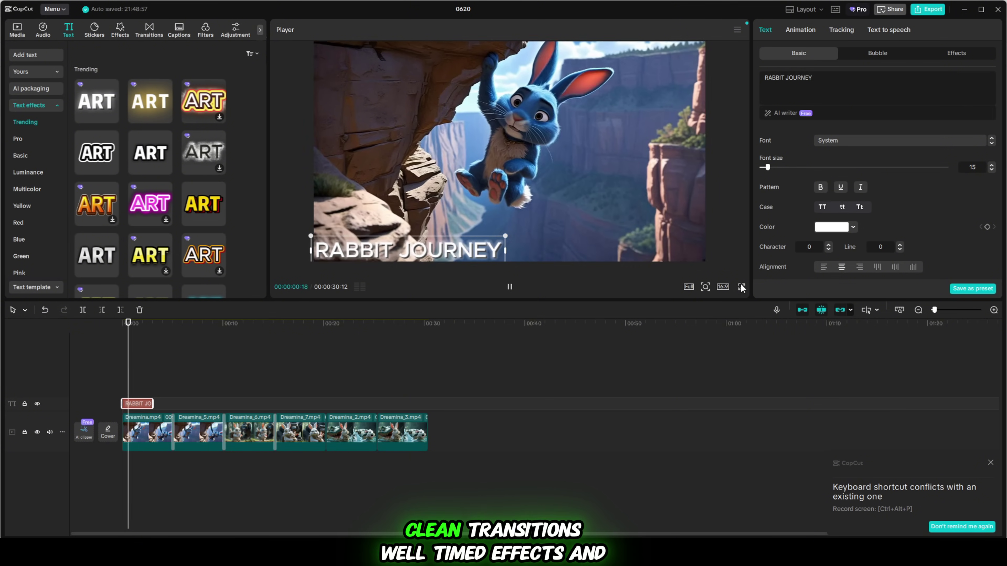